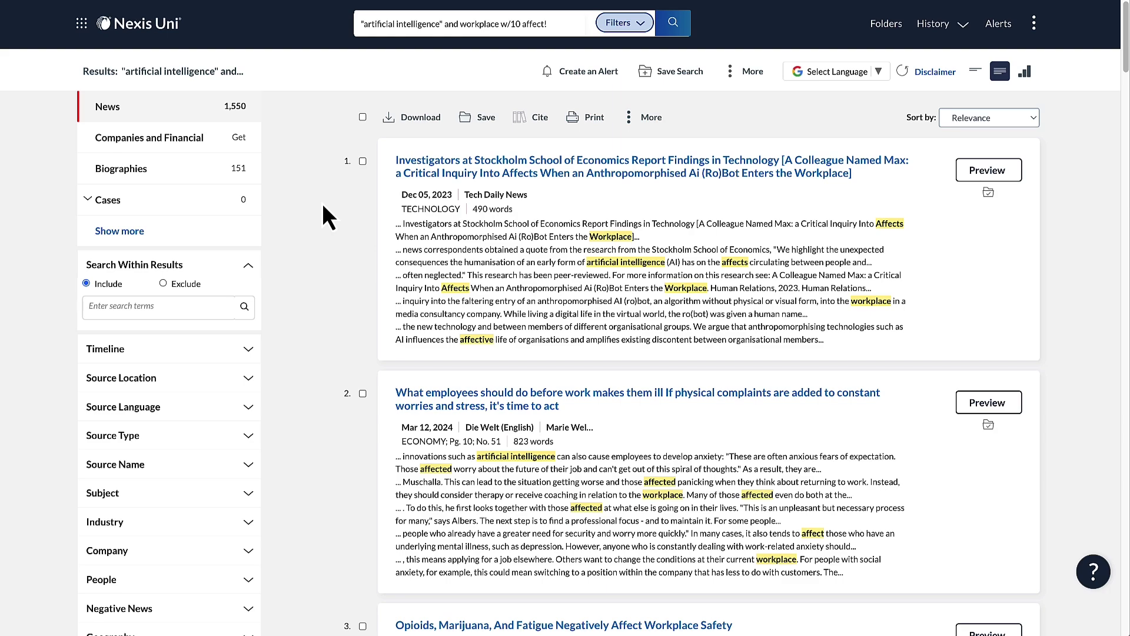
# - Show the Law Reviews and Journals results from the full list of content categories, and collapse the category list
pyautogui.click(140, 233)
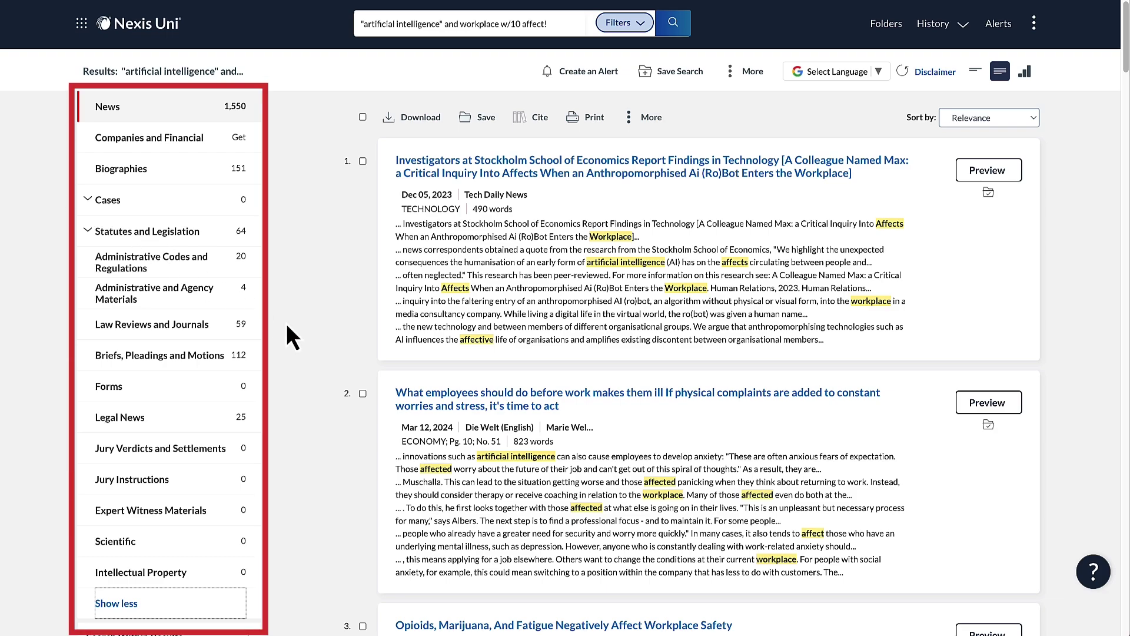
pyautogui.click(176, 330)
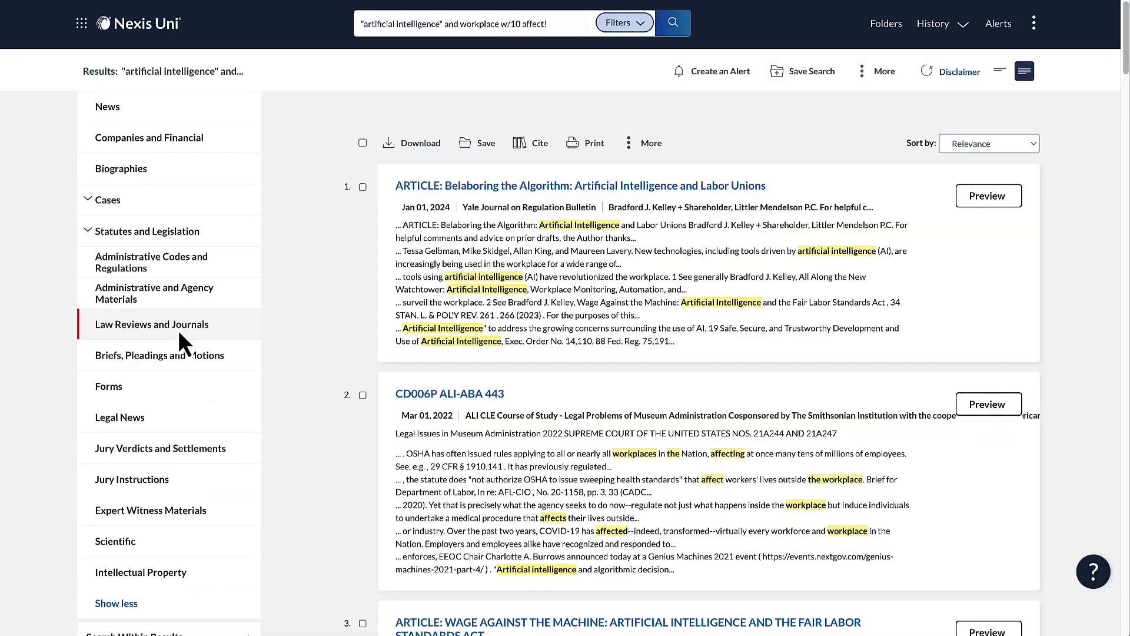
pyautogui.click(103, 603)
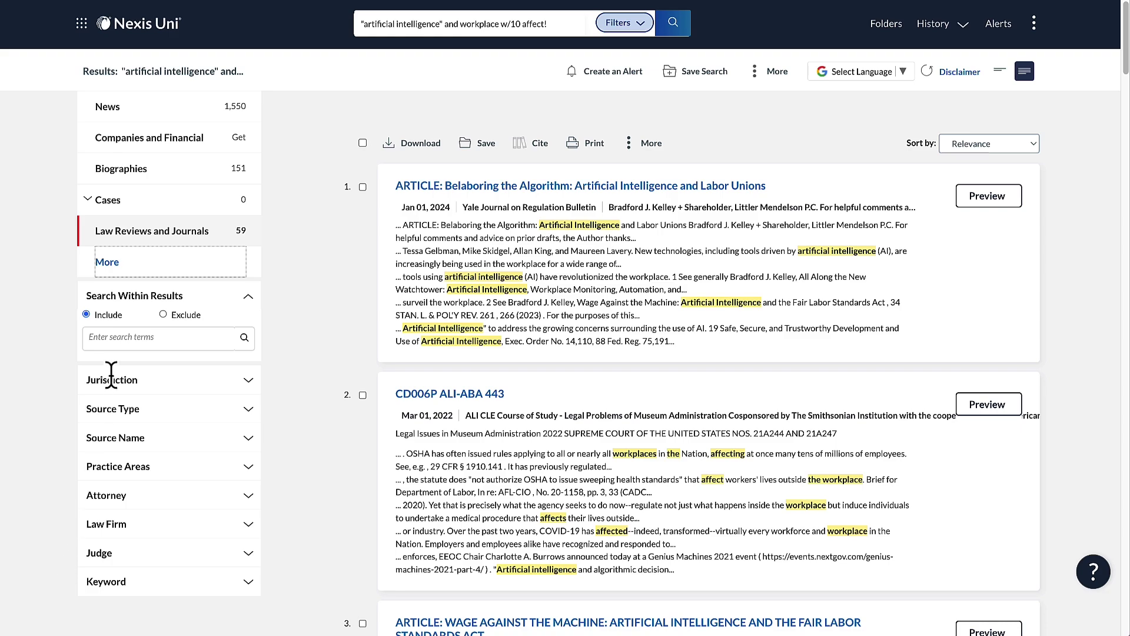
# - Search within the Law Reviews and Journals results to include the term "robot"
pyautogui.click(121, 342)
pyautogui.write('robot')
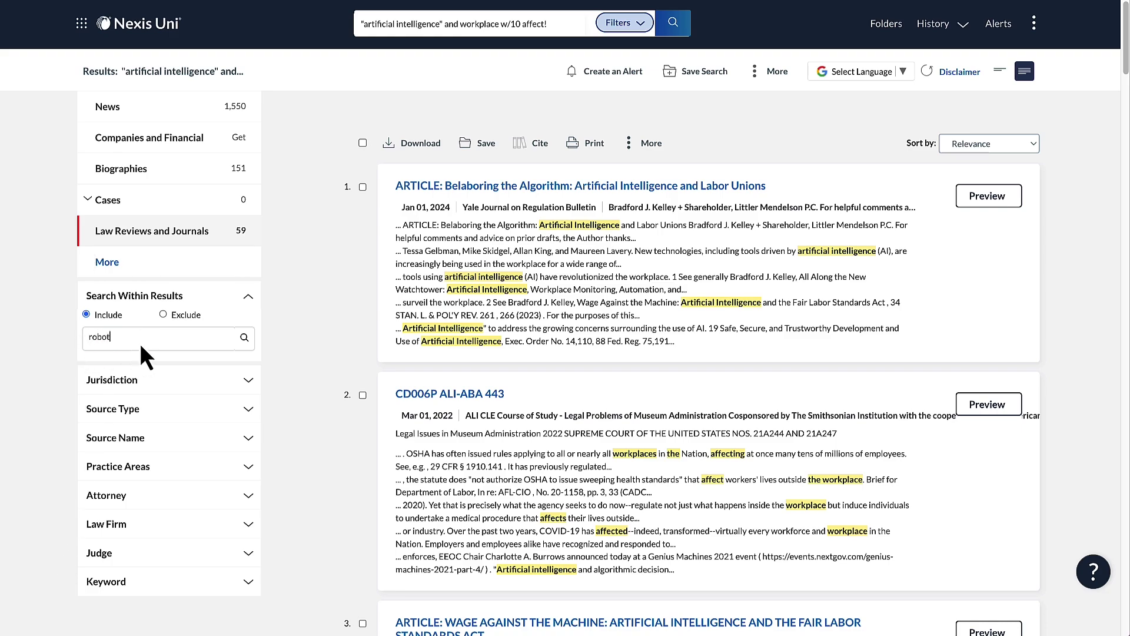
pyautogui.click(245, 337)
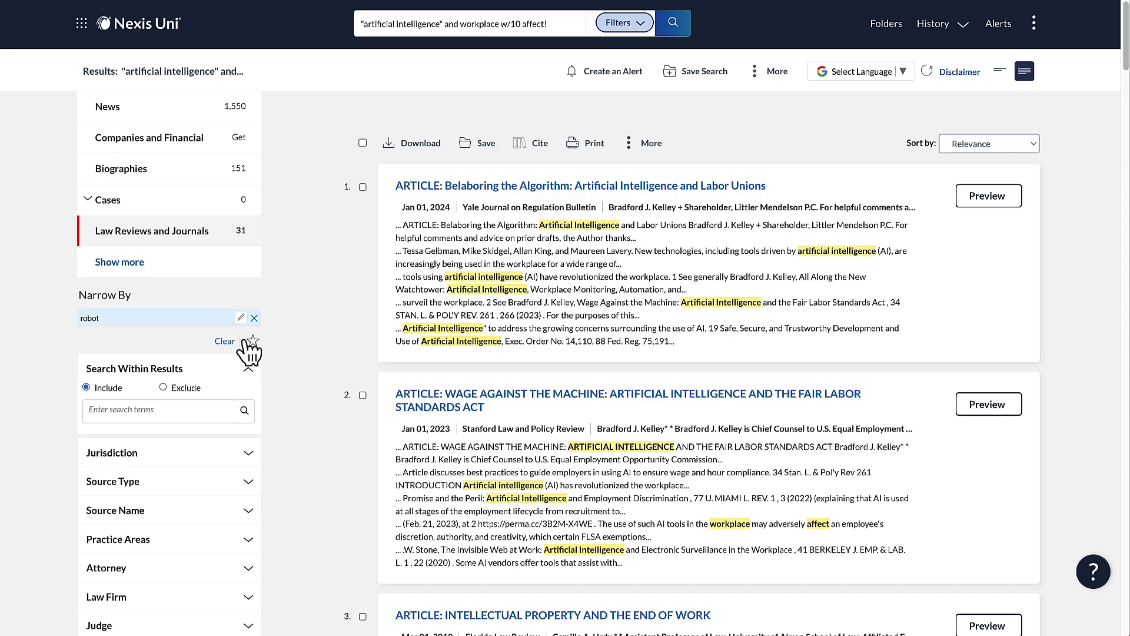
# - Narrow the results to the practice areas Business & Corporate Compliance, Computer & Internet Law, and Legal Ethics
pyautogui.click(248, 370)
pyautogui.click(244, 483)
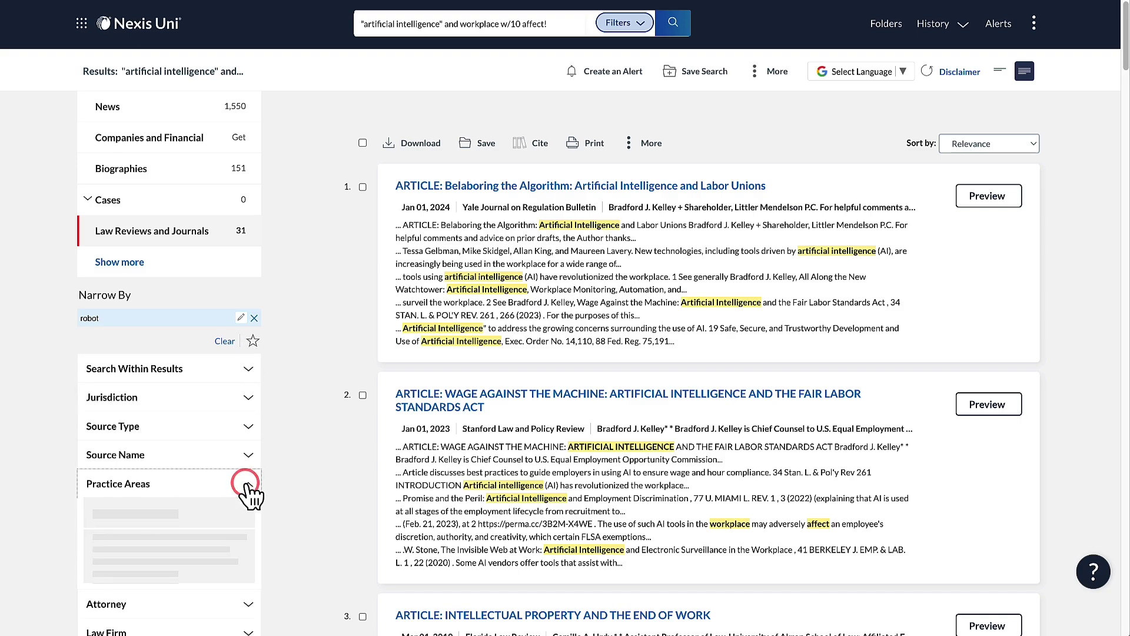
pyautogui.click(131, 599)
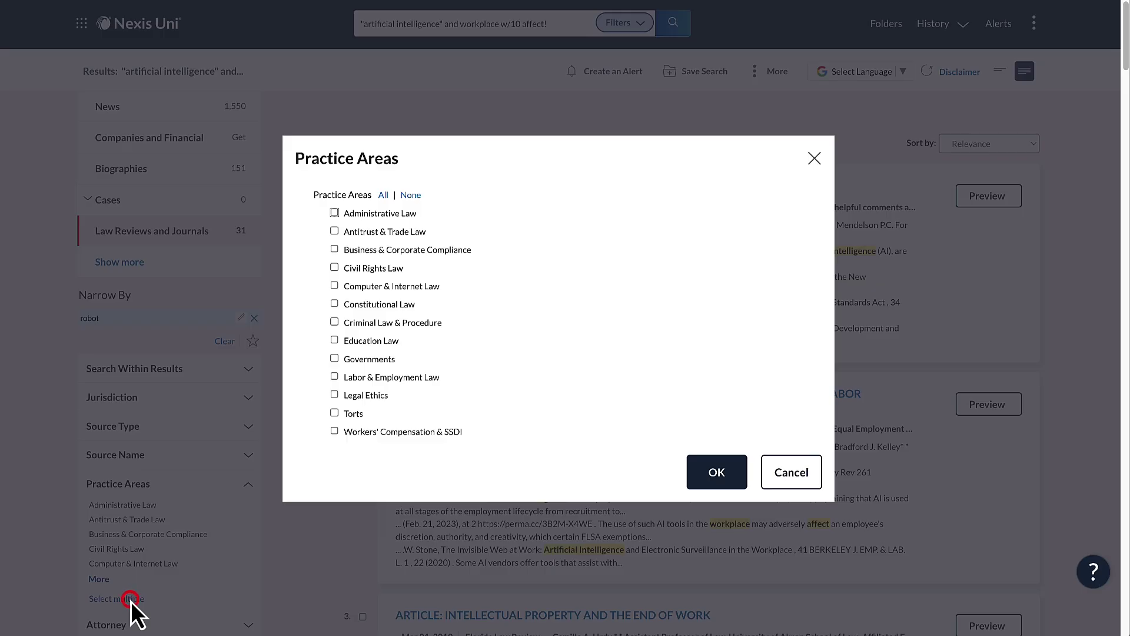
pyautogui.click(334, 249)
pyautogui.click(334, 286)
pyautogui.click(334, 394)
pyautogui.click(724, 483)
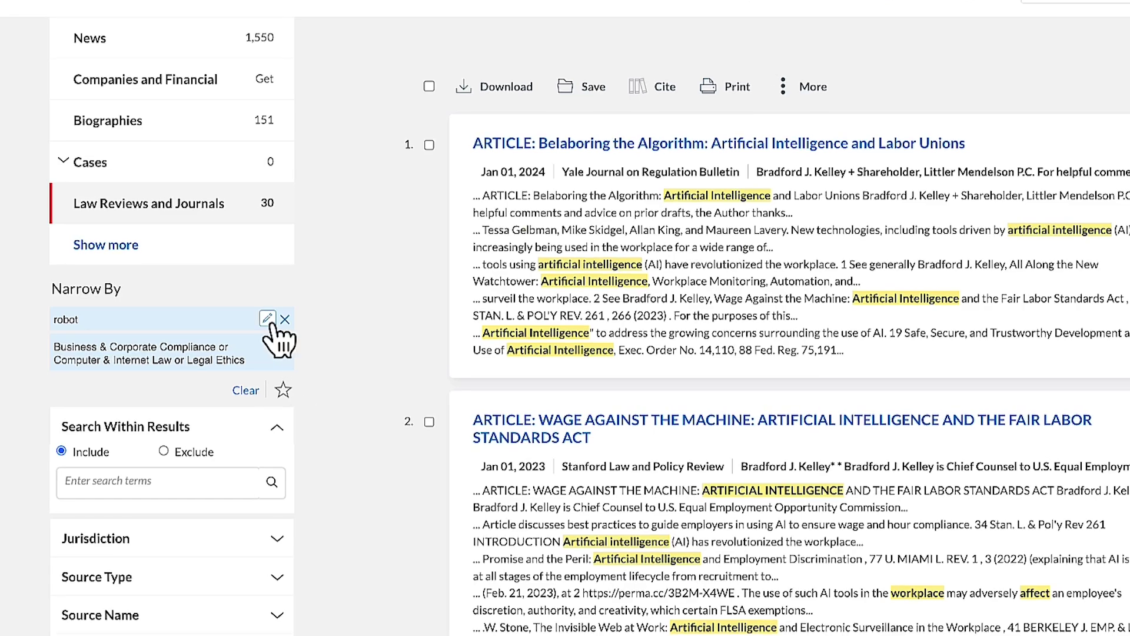
# - Change the "robot" narrowing term to robot! or "large language models"
pyautogui.click(241, 318)
pyautogui.write('!')
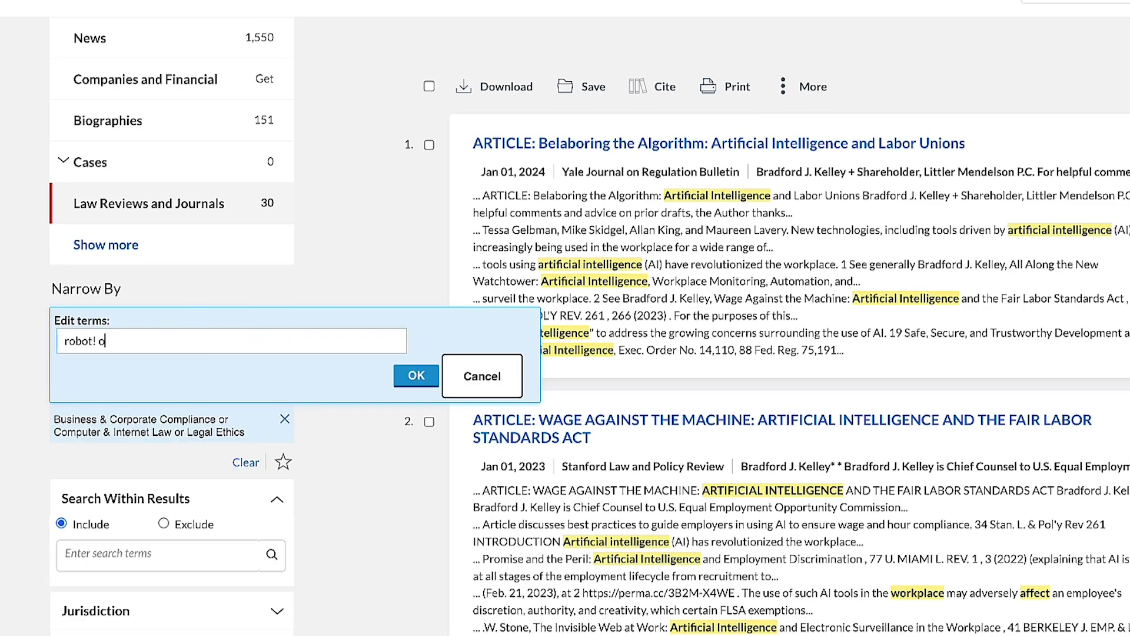
pyautogui.write(' or "large language models')
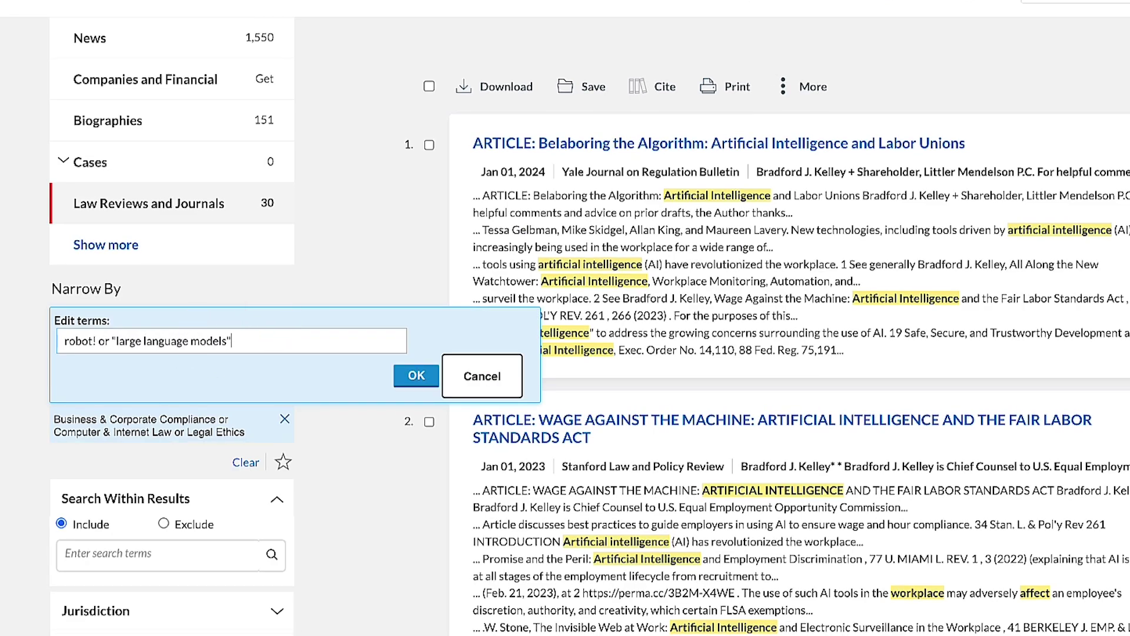
pyautogui.click(412, 376)
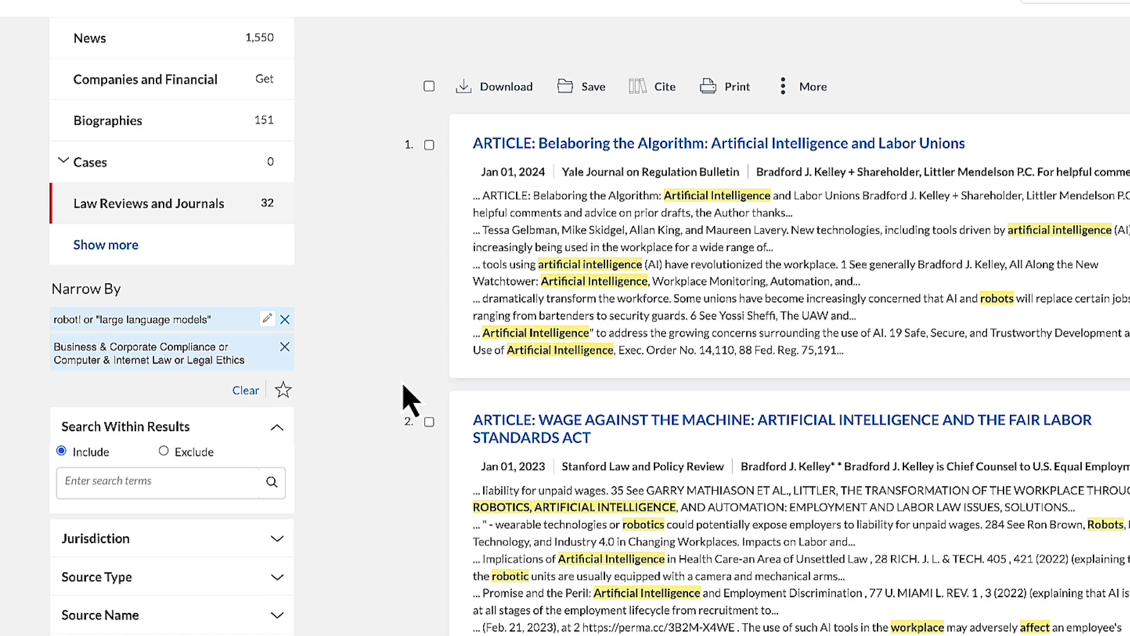
# - Save the current narrowing filters as a favorite named "AI Workplace Law Review", for the current category only
pyautogui.click(287, 390)
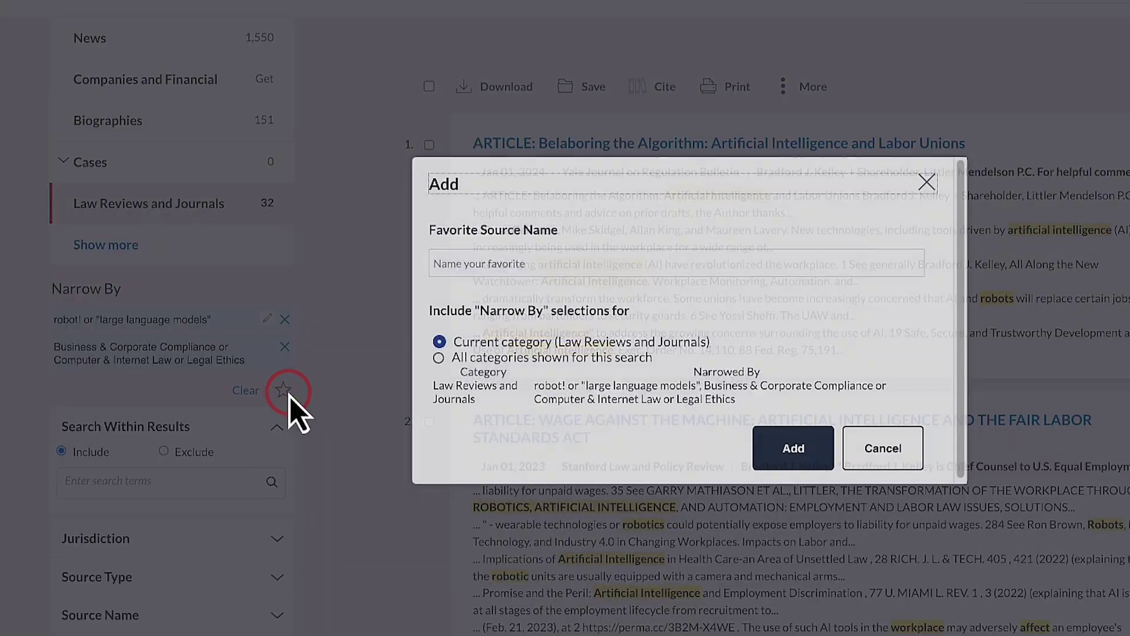
pyautogui.click(464, 263)
pyautogui.write('AI Workplace Law Review')
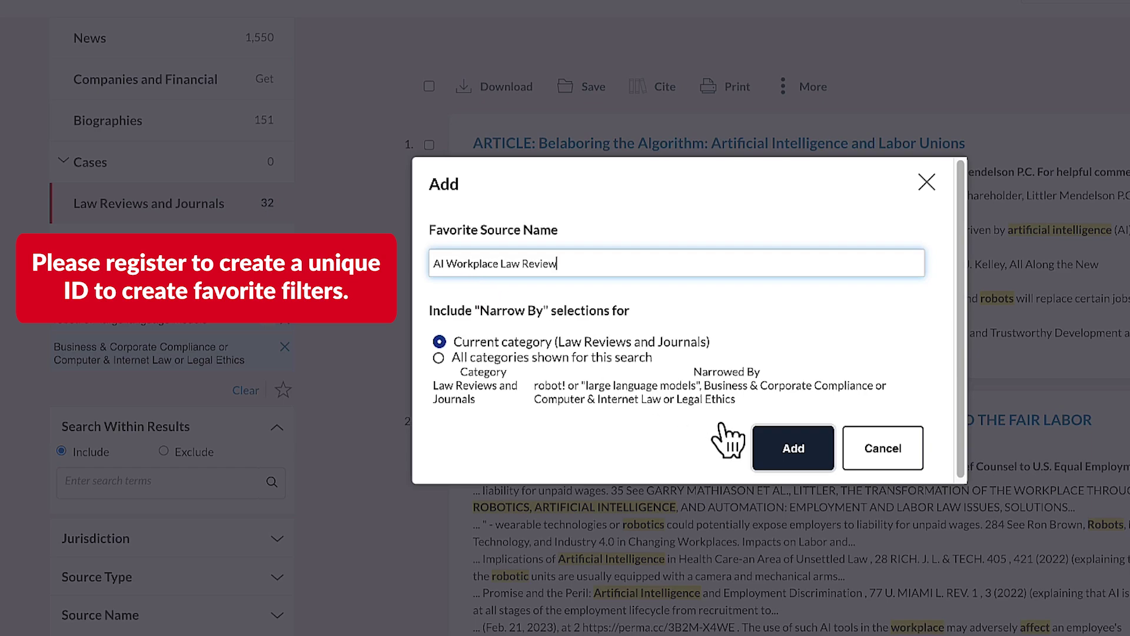
pyautogui.click(779, 452)
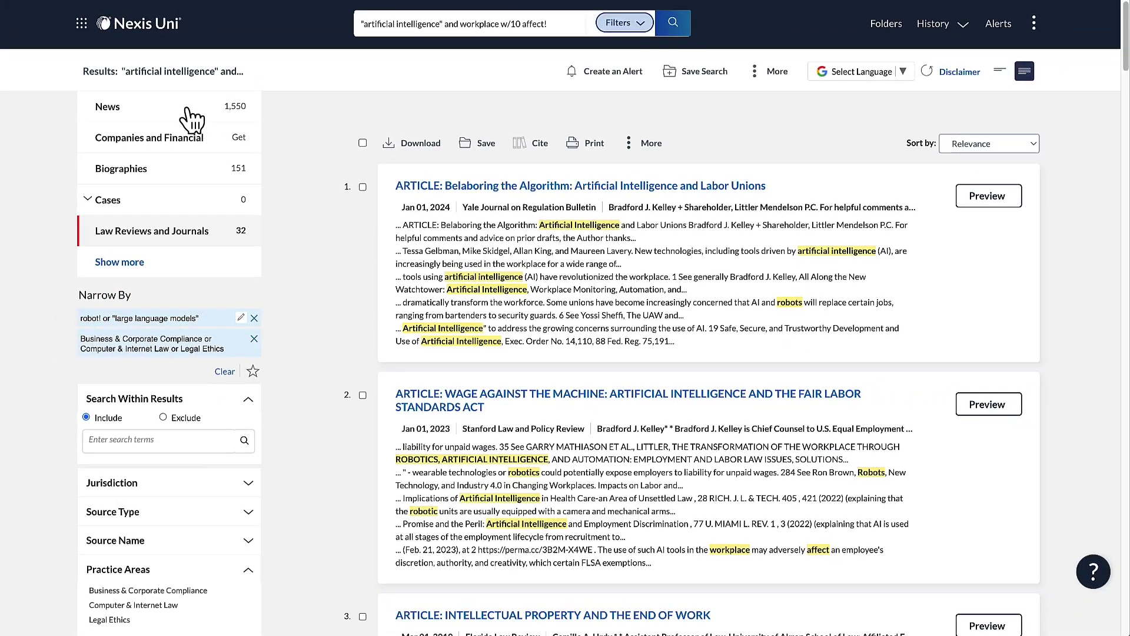
# - From the News results, set up a search alert titled "AI and Workplace" that also monitors Law Reviews And Journals
pyautogui.click(194, 38)
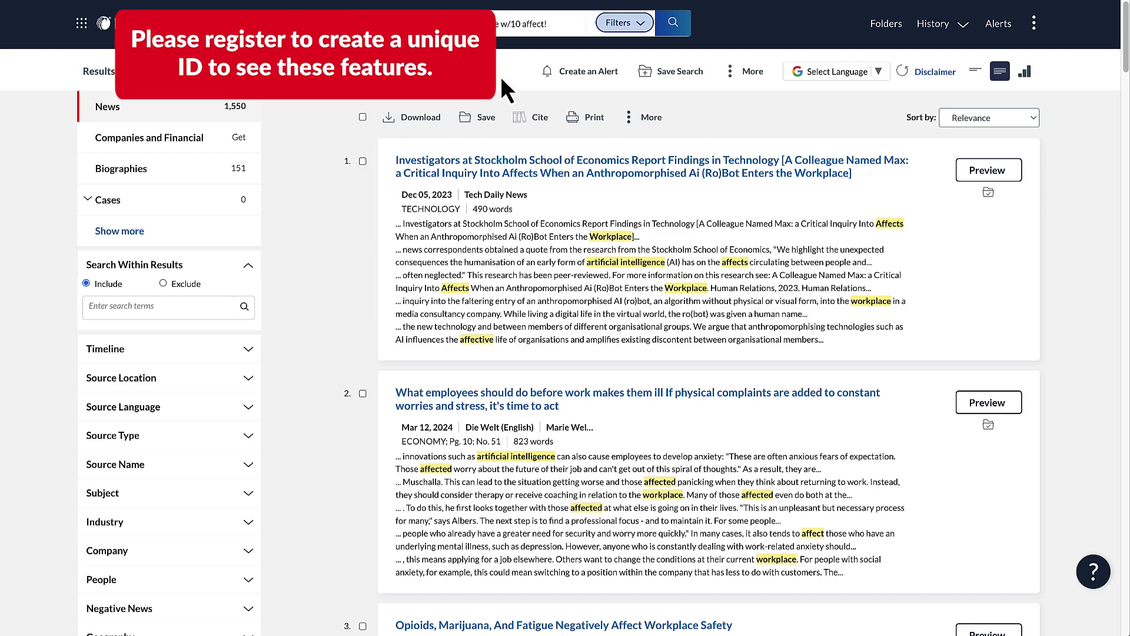
pyautogui.click(582, 82)
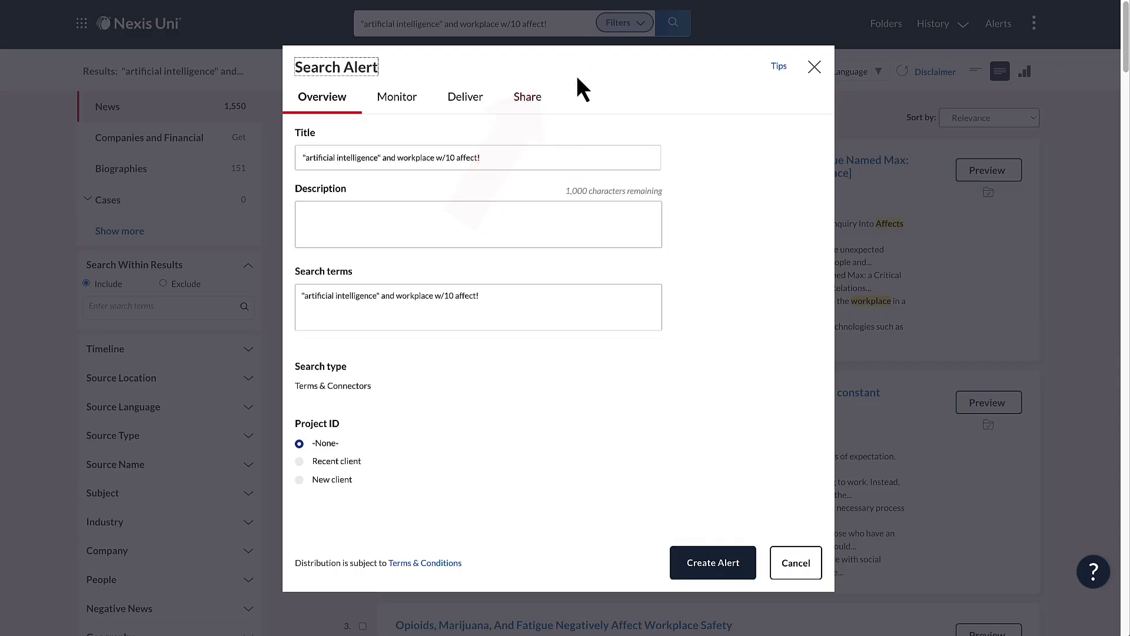
pyautogui.tripleClick(444, 157)
pyautogui.write('AI and Workplace')
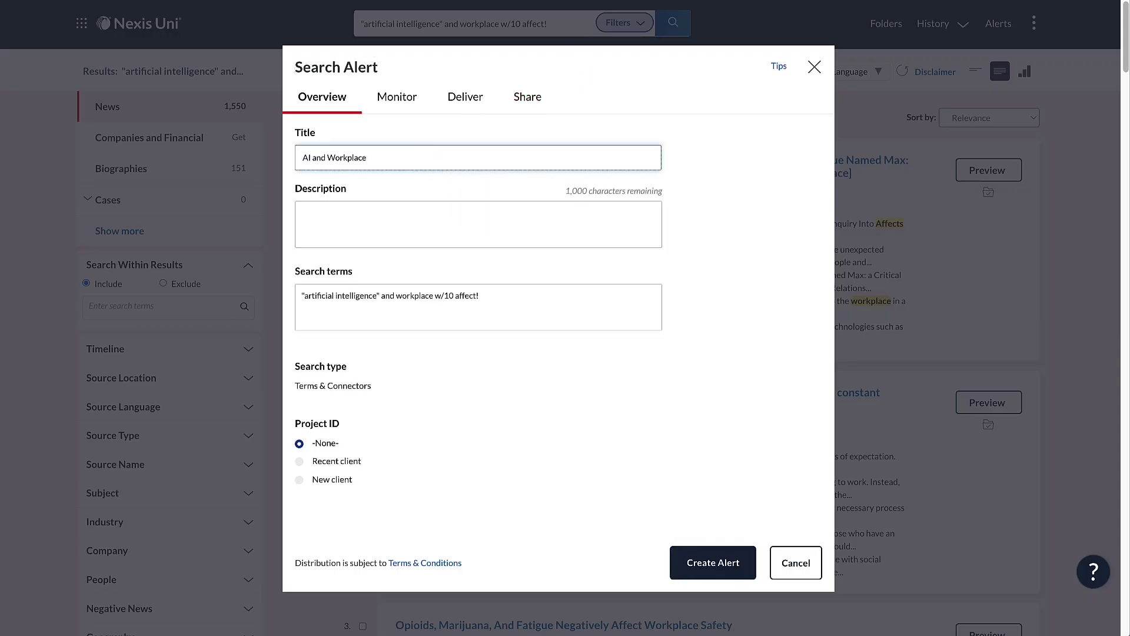
pyautogui.click(405, 97)
pyautogui.click(313, 368)
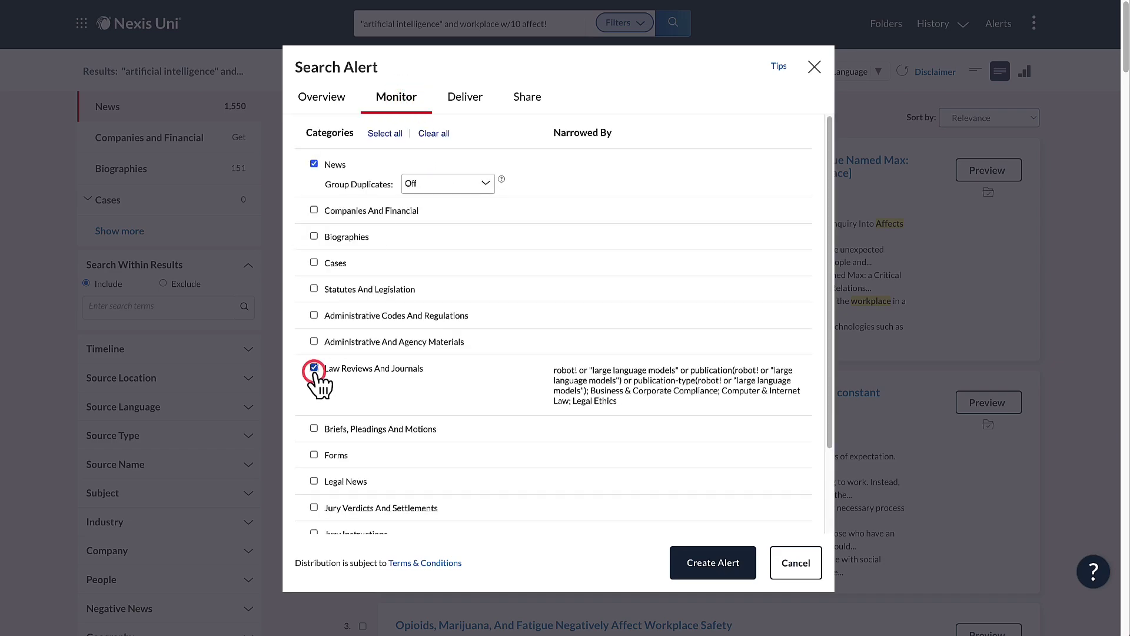
# - Schedule the alert's delivery once a day, Monday - Friday at 9:00 a.m., and create the alert
pyautogui.click(458, 102)
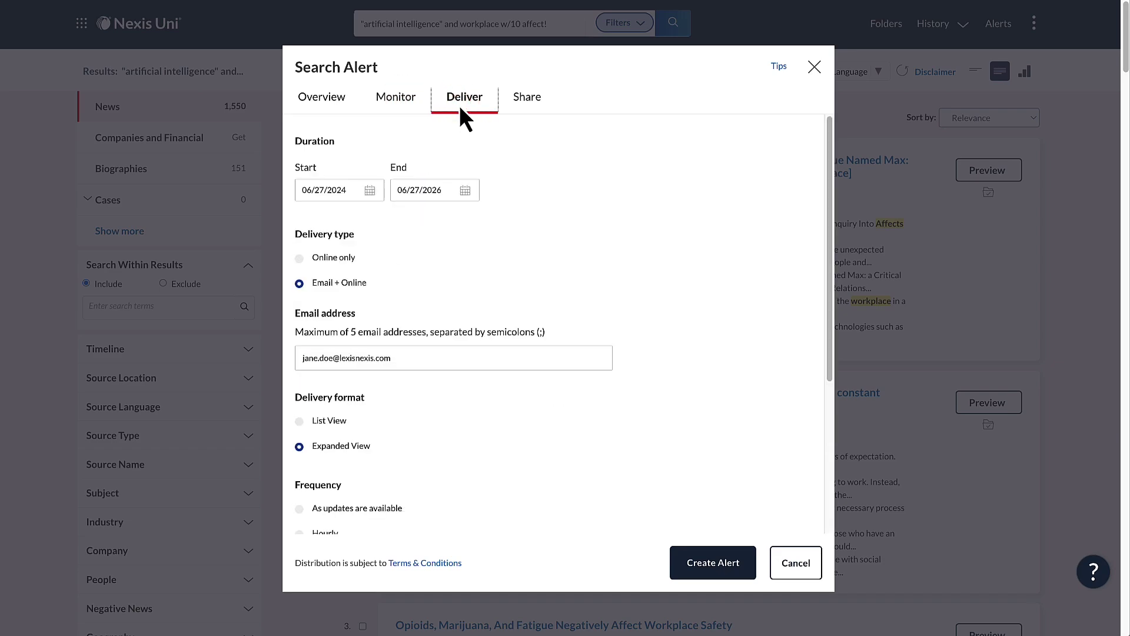
pyautogui.scroll(-3, 476, 385)
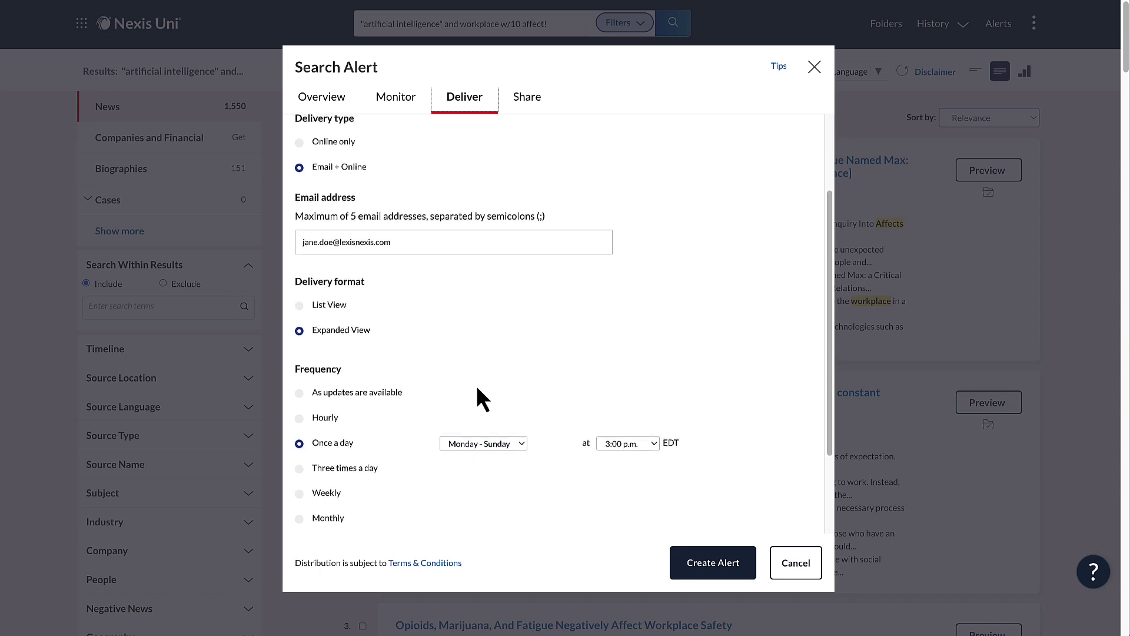
pyautogui.click(489, 427)
pyautogui.click(505, 429)
pyautogui.click(613, 430)
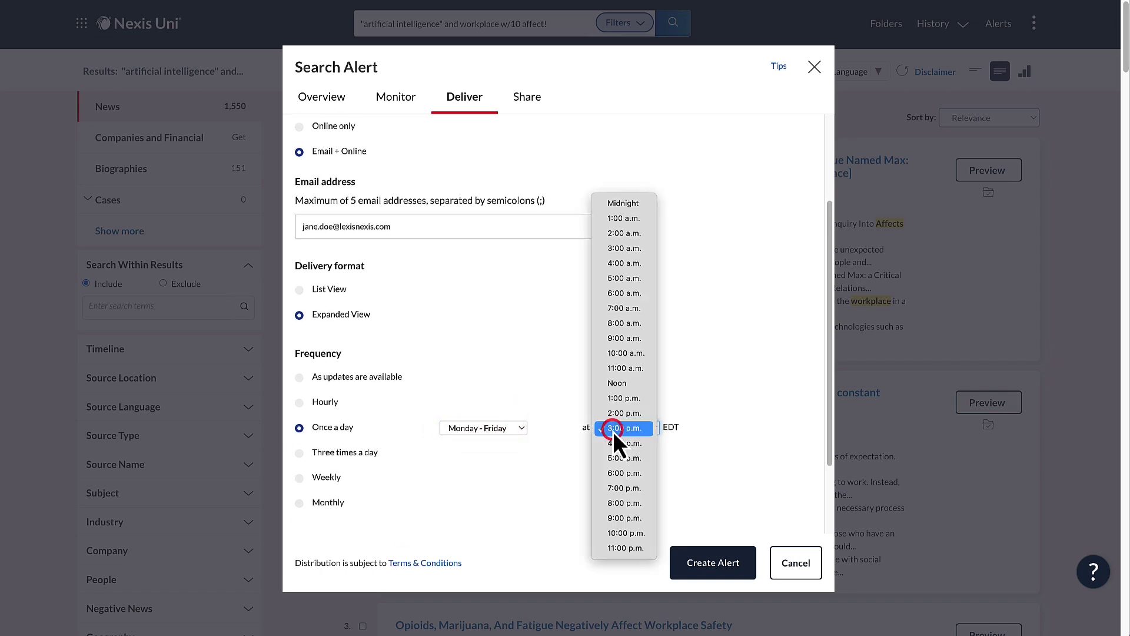
pyautogui.click(614, 342)
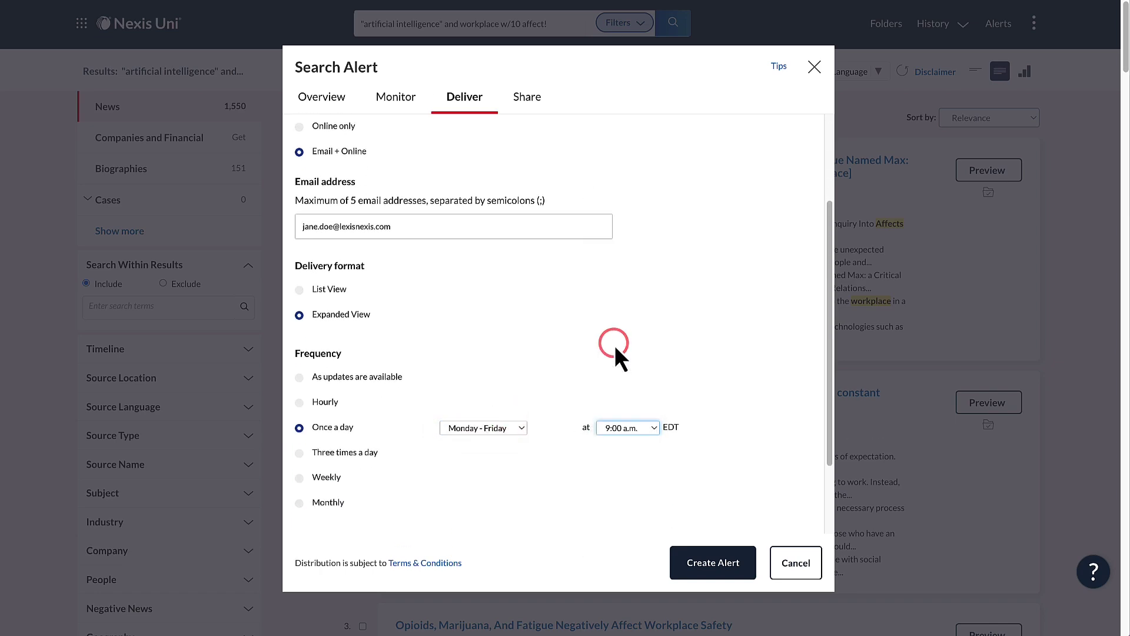
pyautogui.click(719, 560)
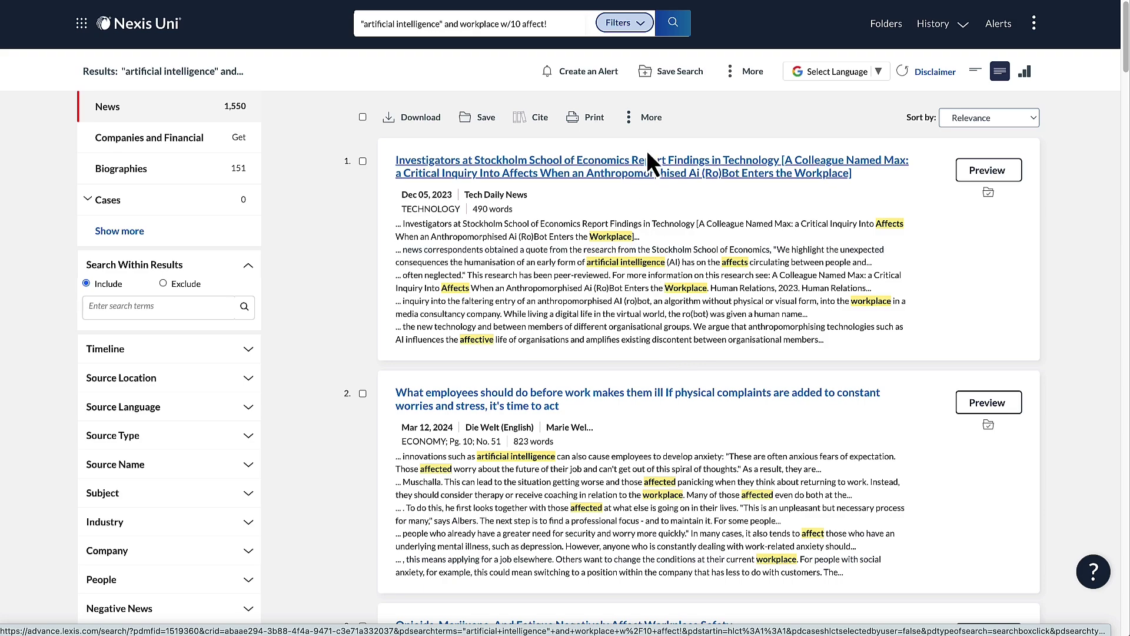
# - Save the search under the title "AI and Workplace Search" in the "AI and the Workplace" folder
pyautogui.click(658, 72)
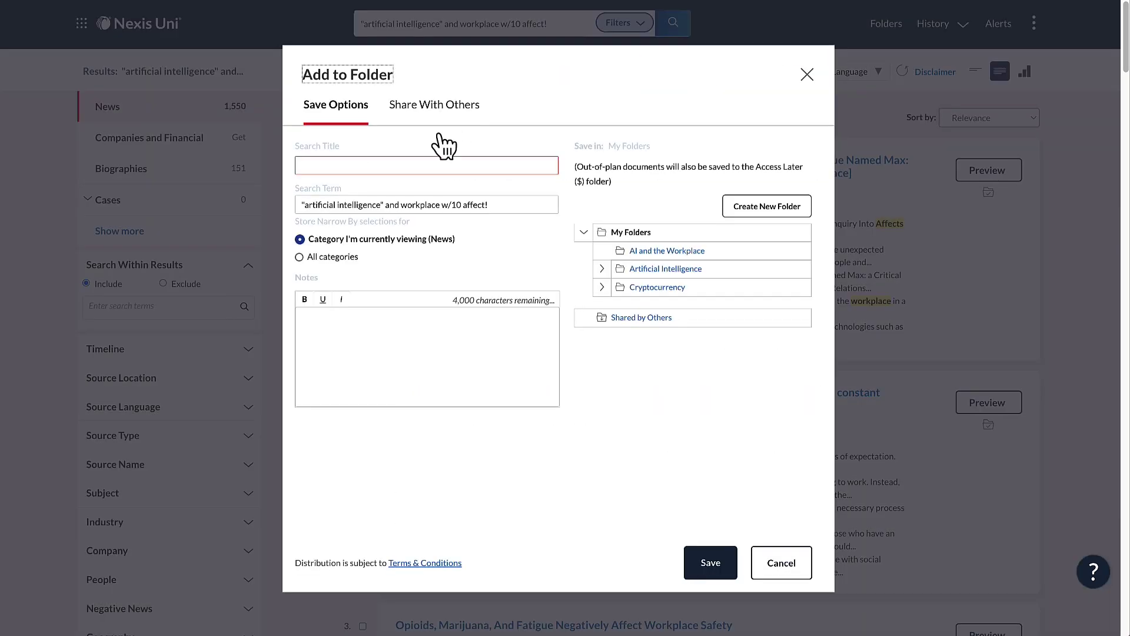
pyautogui.click(398, 164)
pyautogui.write('AI and Workplace Search')
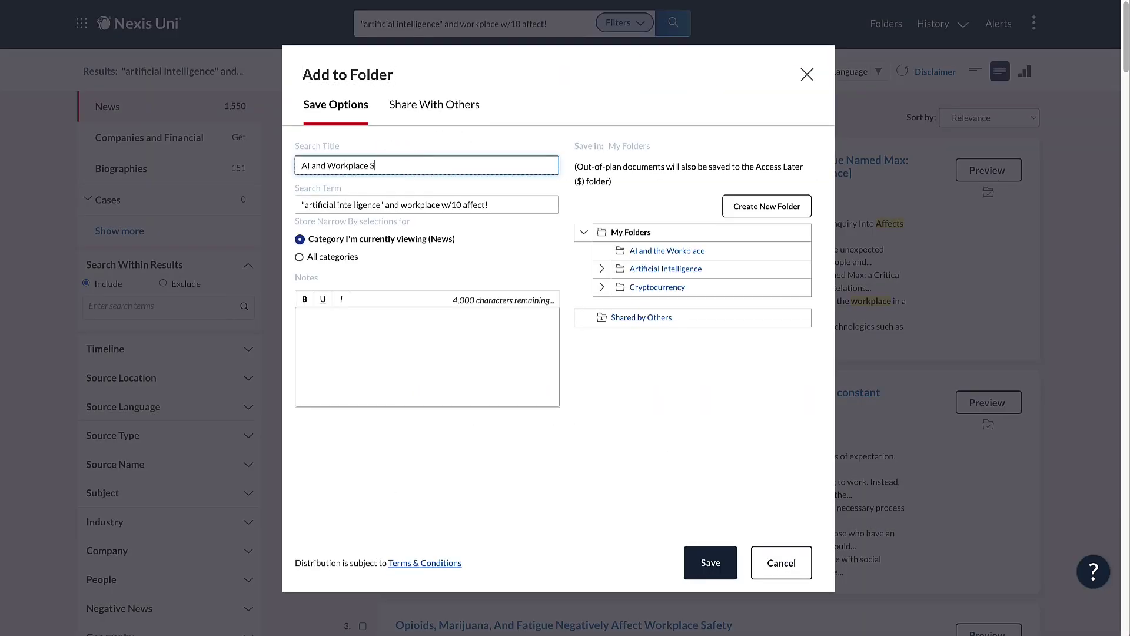
pyautogui.click(643, 251)
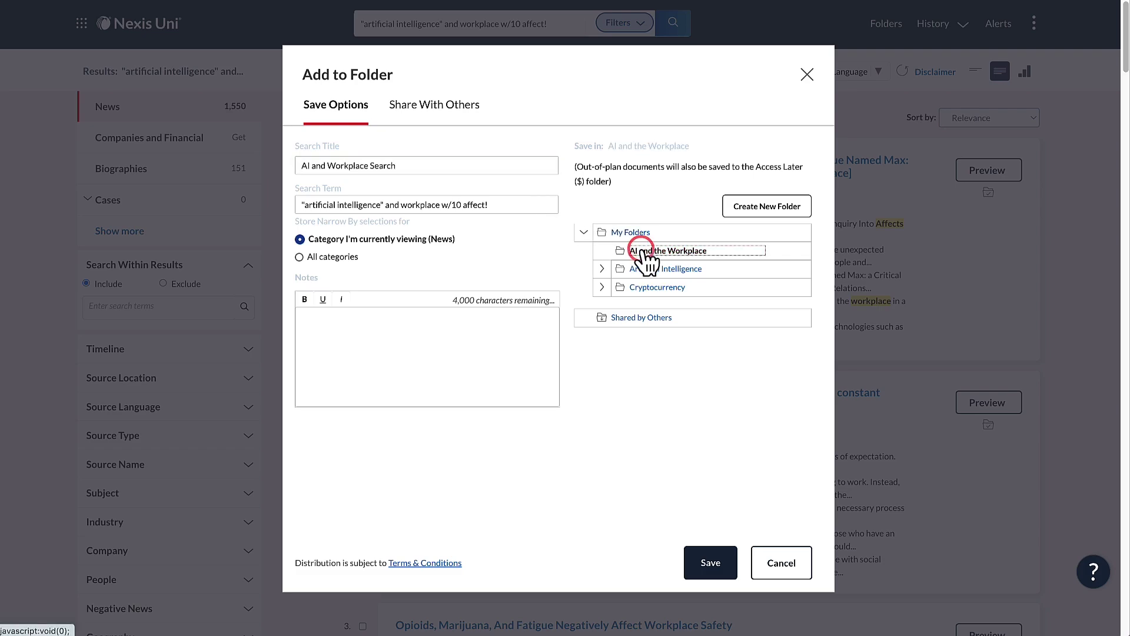
pyautogui.click(722, 559)
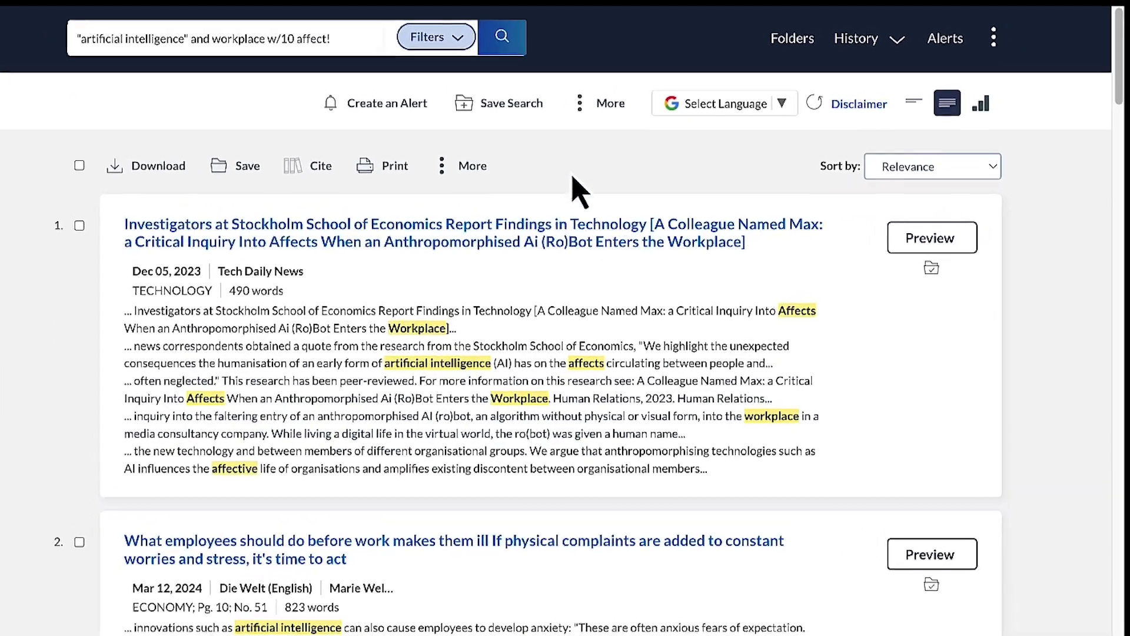
# - Group duplicate articles in the News results by Moderate Similarity
pyautogui.click(583, 111)
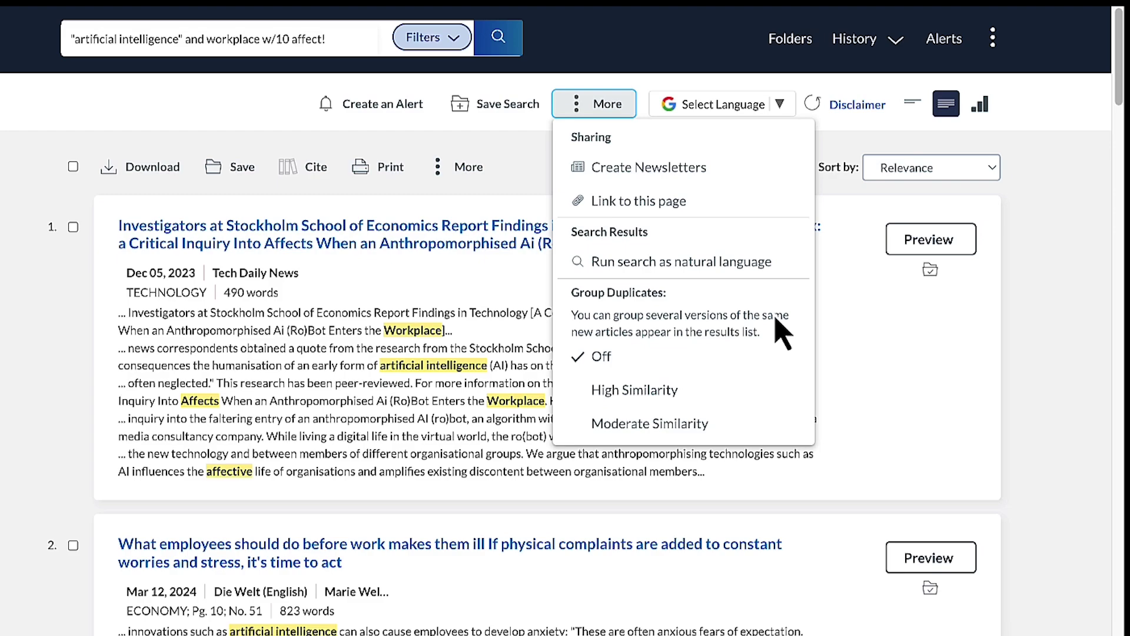
pyautogui.click(724, 425)
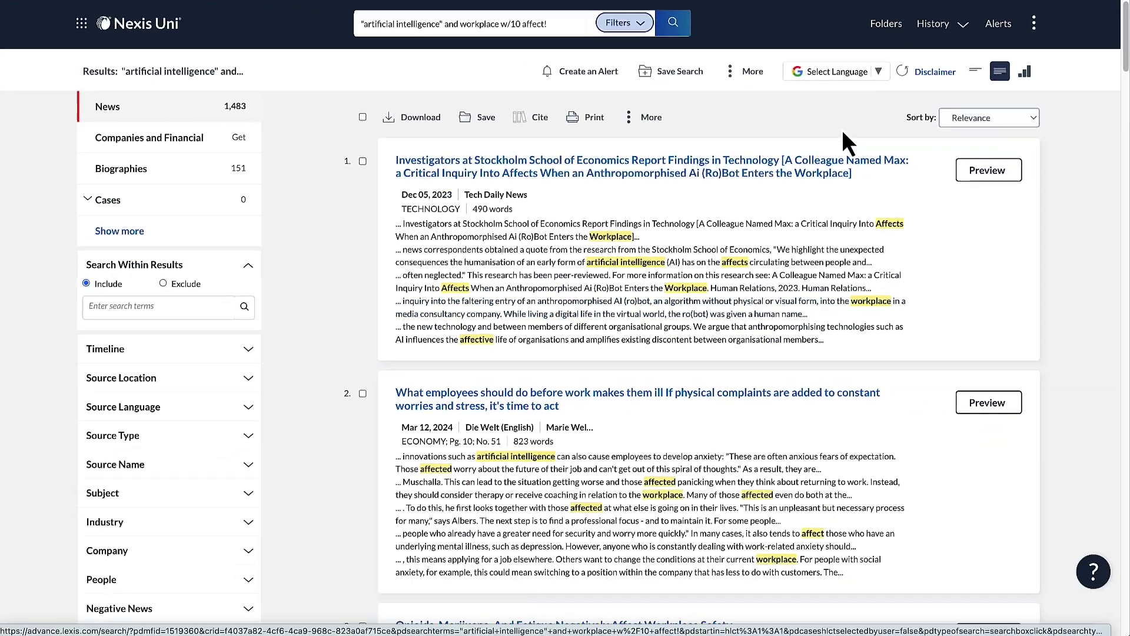
# - Translate the News results into French and restore the original language
pyautogui.click(879, 71)
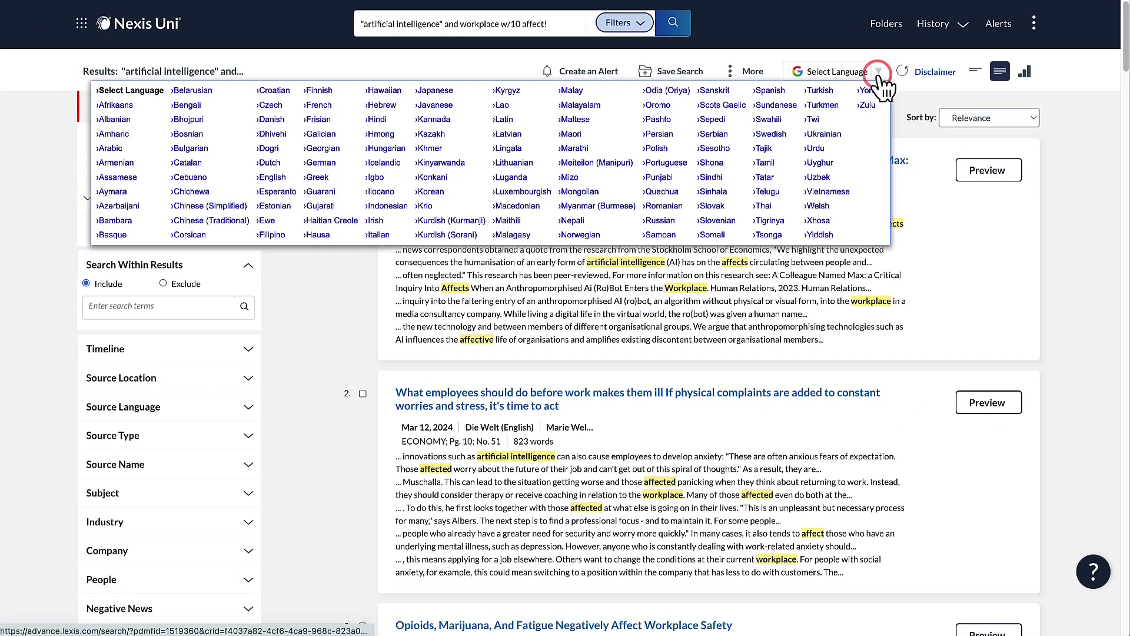
pyautogui.click(338, 108)
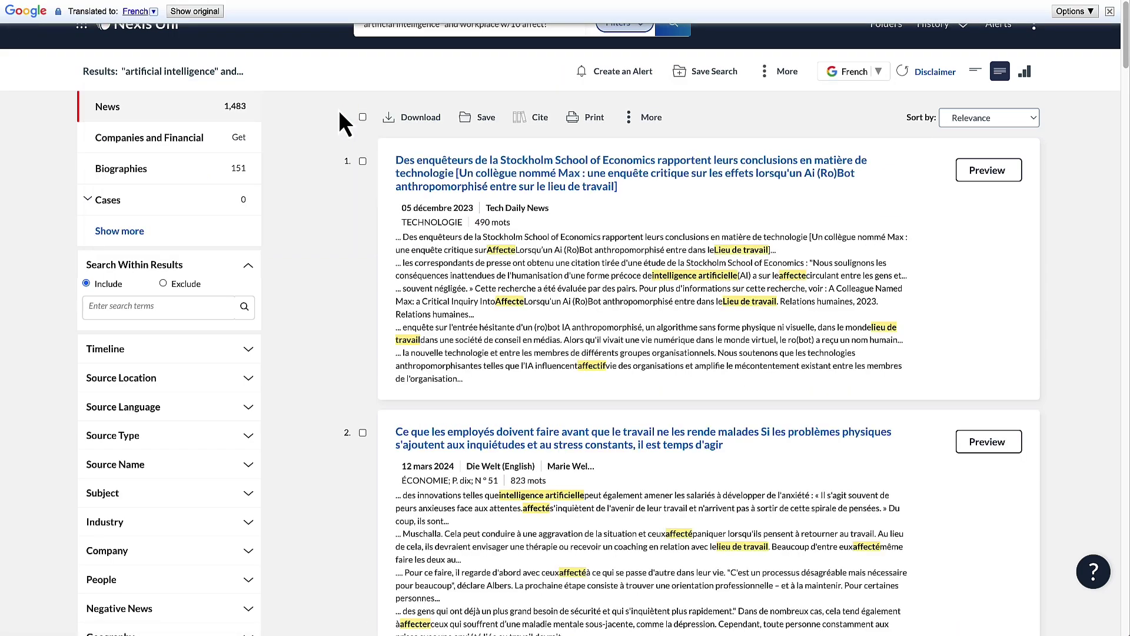
pyautogui.click(901, 75)
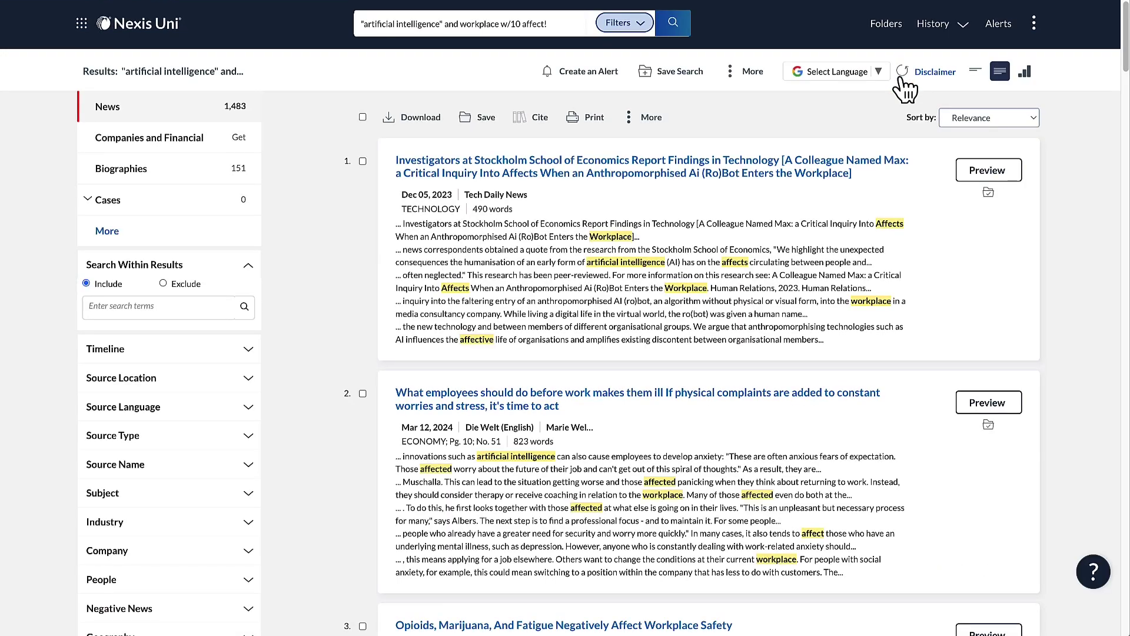
# - View the News results as titles only and in expanded form, ending with the charts of coverage and publications
pyautogui.click(976, 73)
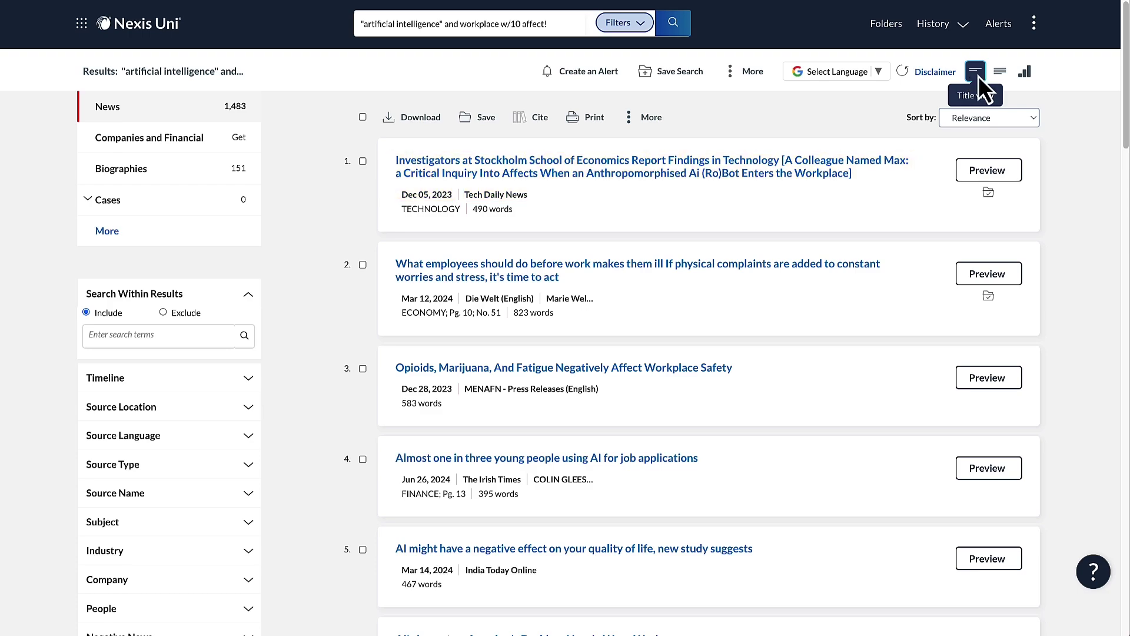
pyautogui.click(999, 72)
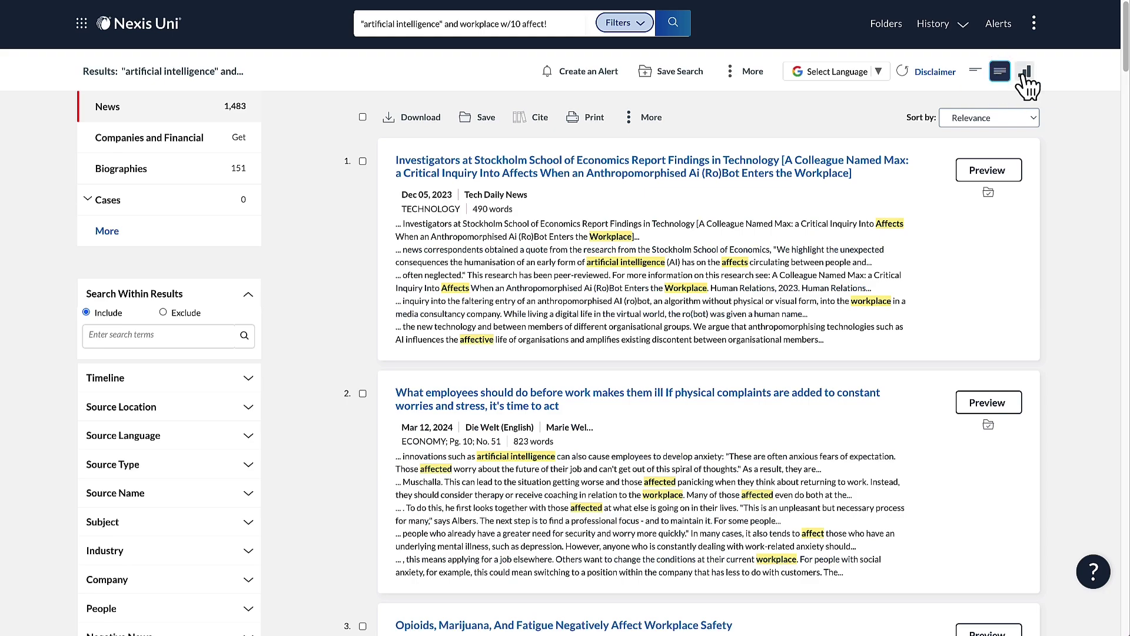
pyautogui.click(1023, 73)
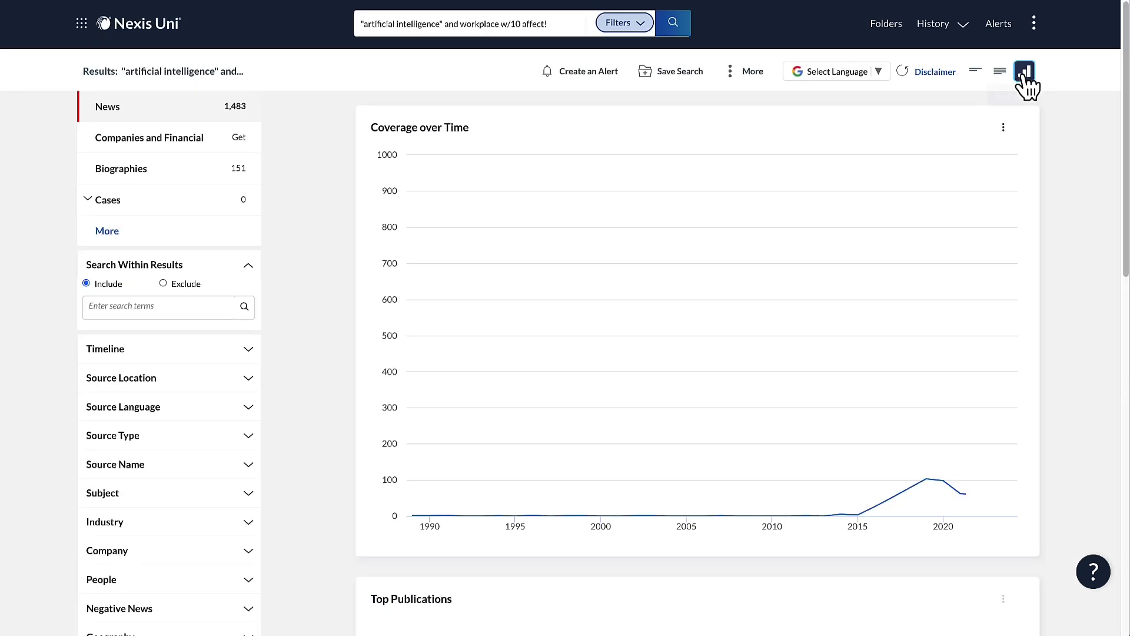
# - Narrow the News charts to 2023 from the Coverage over Time graph and review the charts through Publication Type and Publication Language
pyautogui.moveTo(1014, 185)
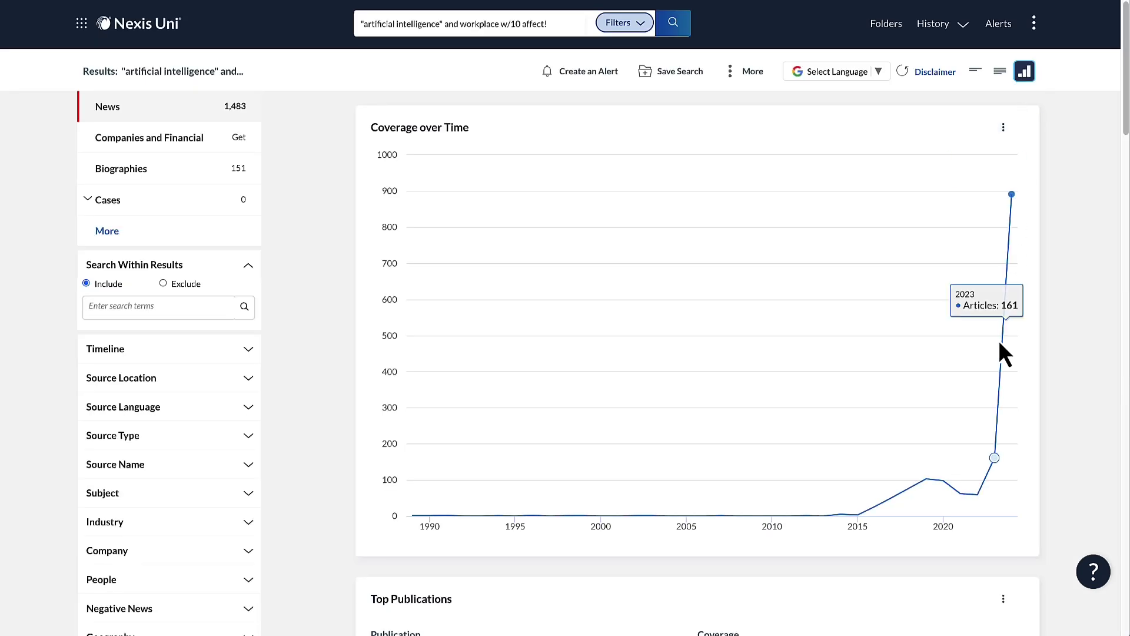
pyautogui.click(995, 458)
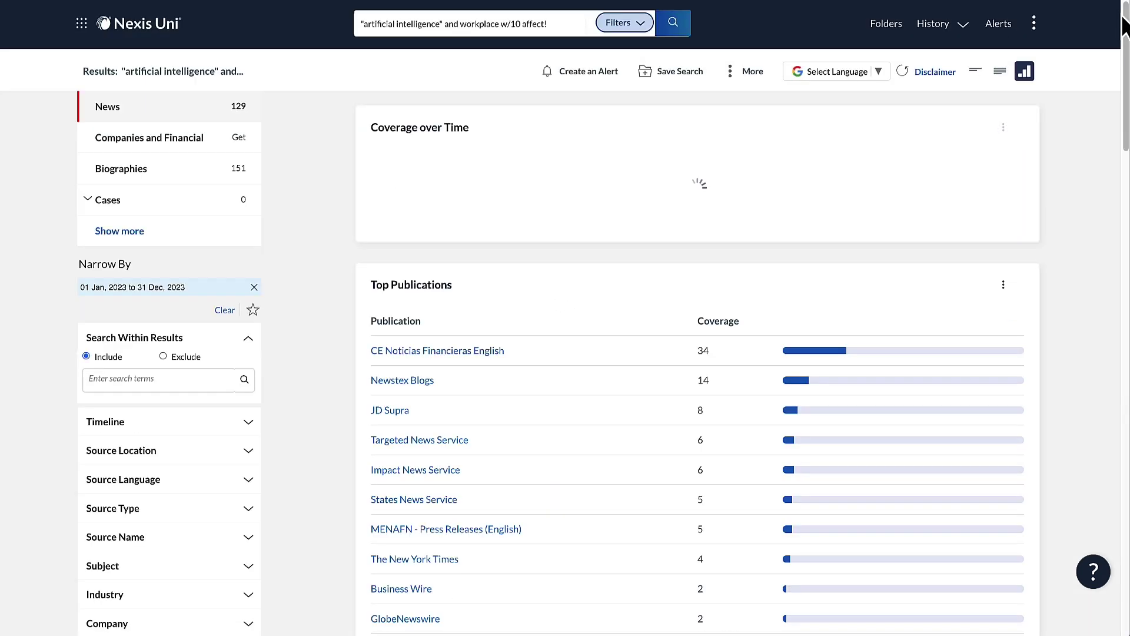
pyautogui.scroll(-5, 1127, 23)
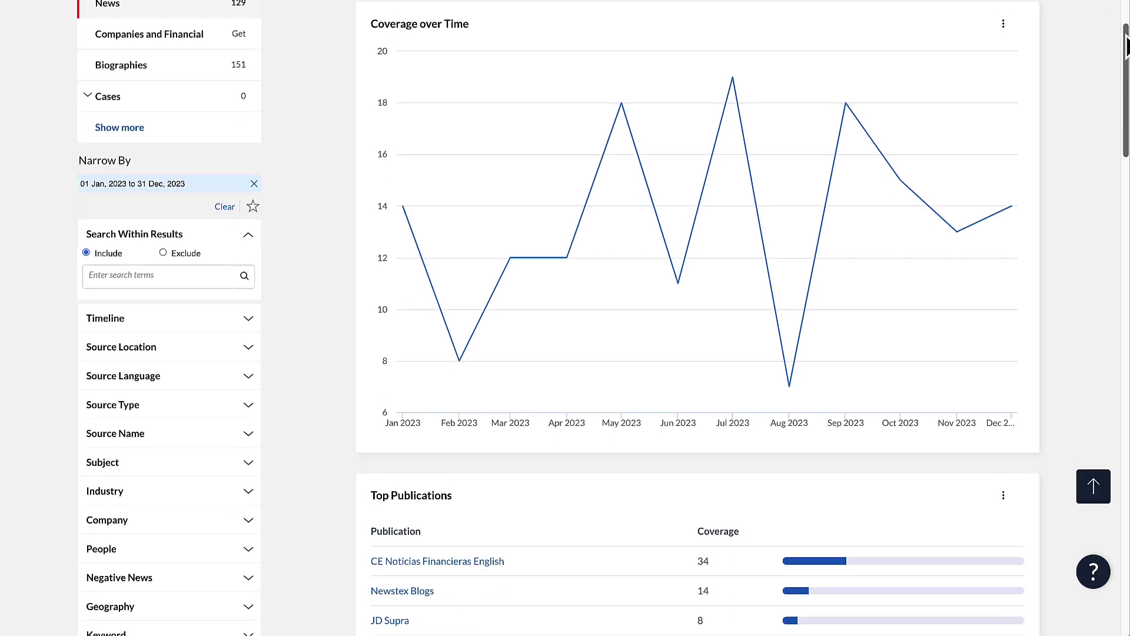
pyautogui.scroll(-9, 1125, 192)
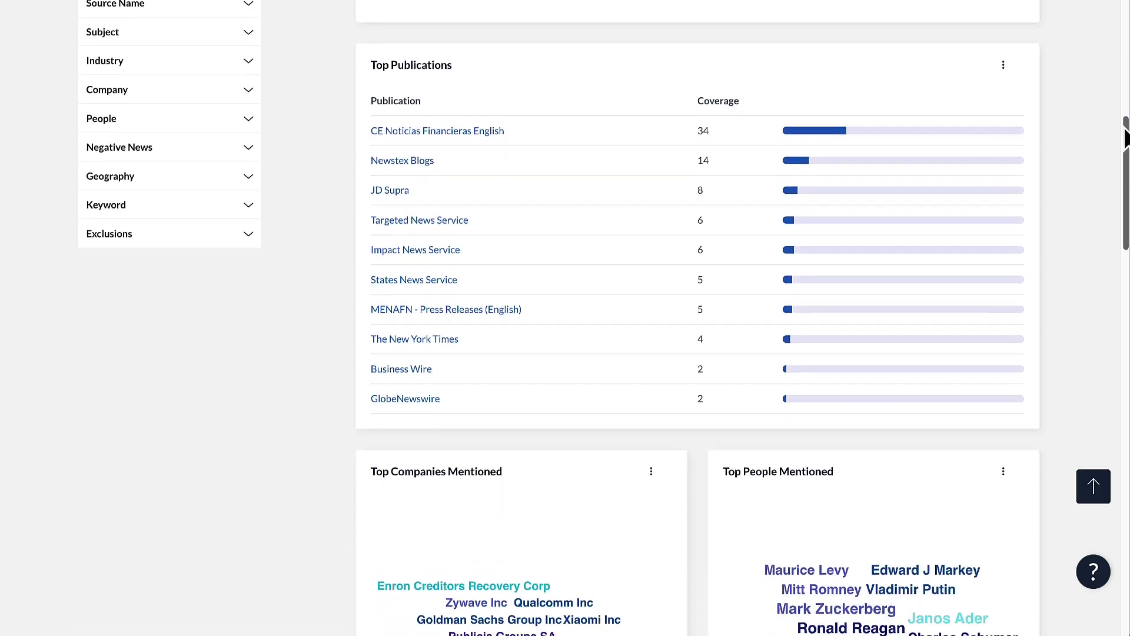
pyautogui.moveTo(1124, 192); pyautogui.dragTo(1126, 495)
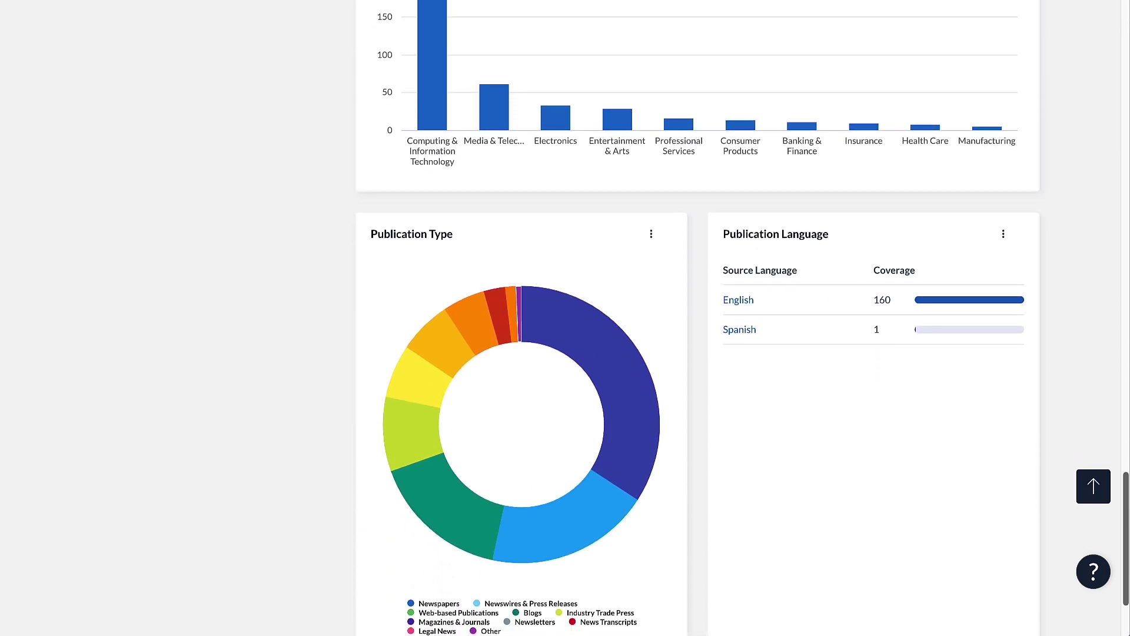
# - Check the download options for the Publication Type chart and return to the top of the results page
pyautogui.click(652, 236)
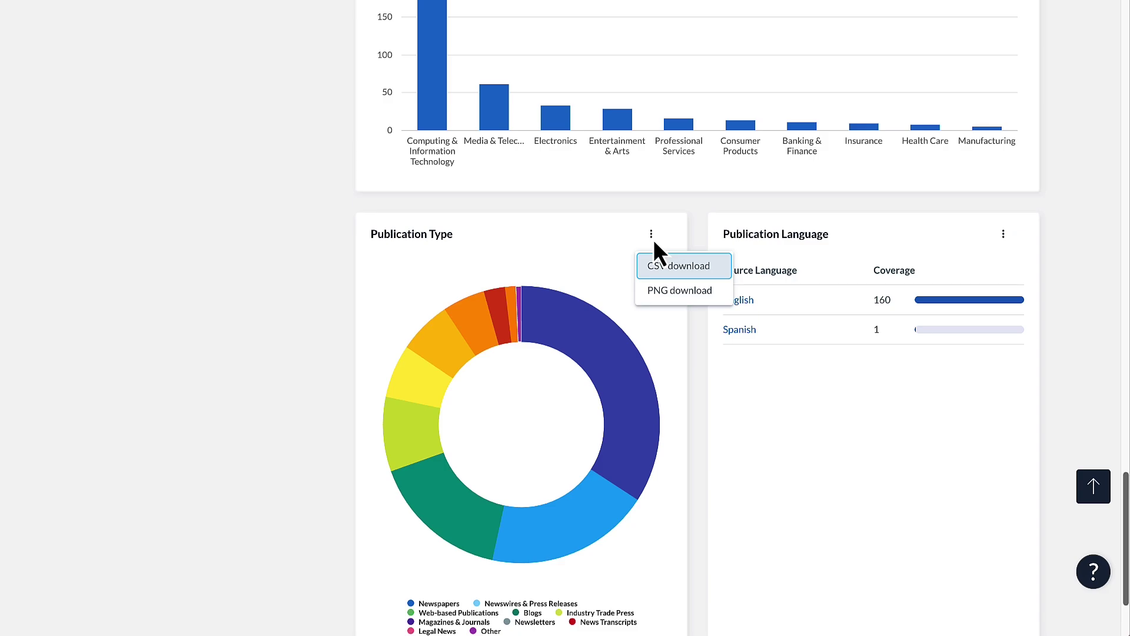
pyautogui.click(652, 236)
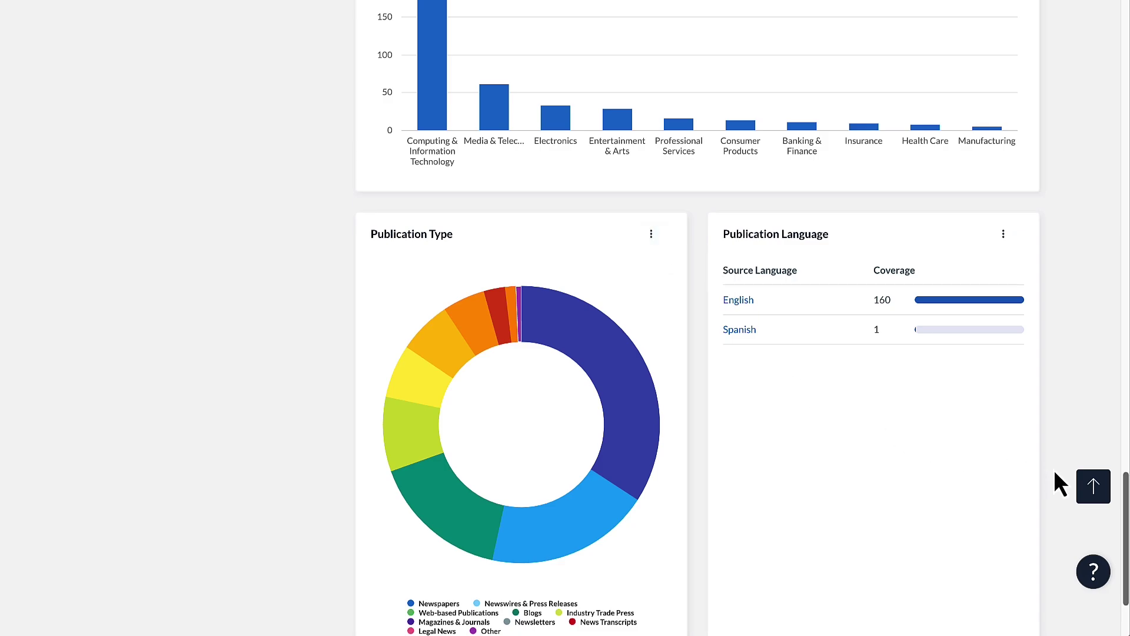
pyautogui.click(1091, 491)
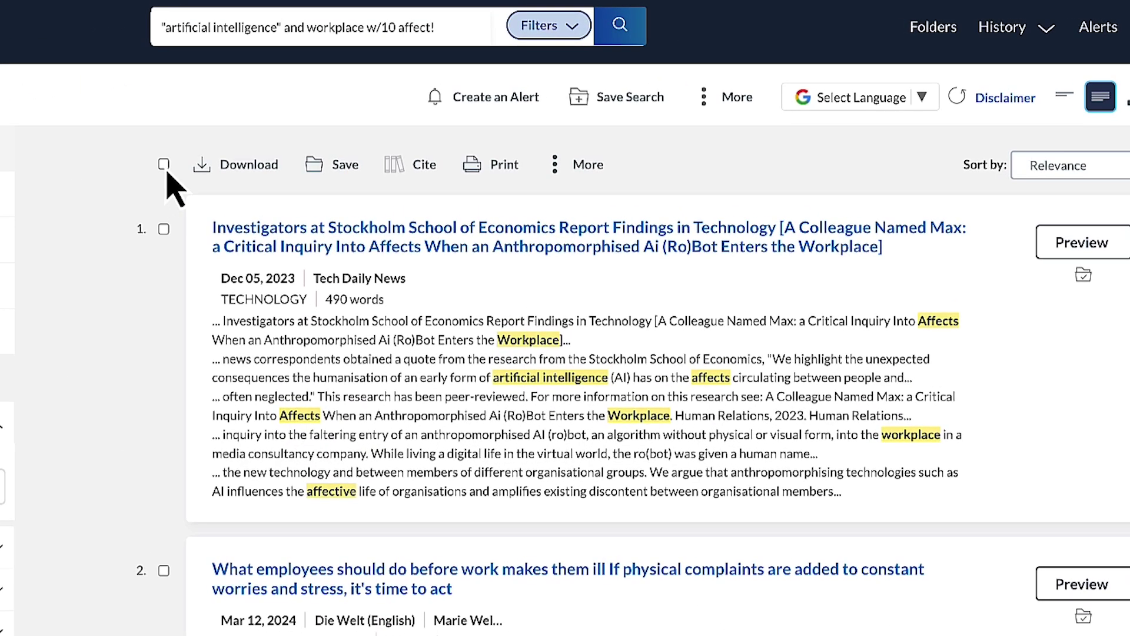
# - Select all the News results on the page and view the additional delivery options for them
pyautogui.click(362, 117)
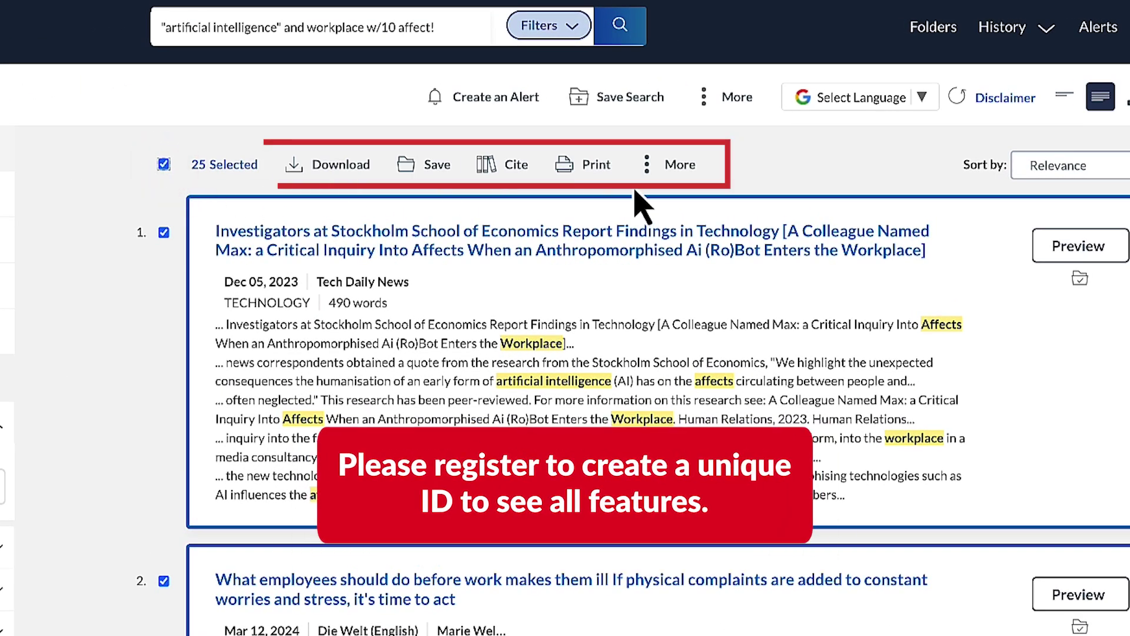
pyautogui.click(646, 175)
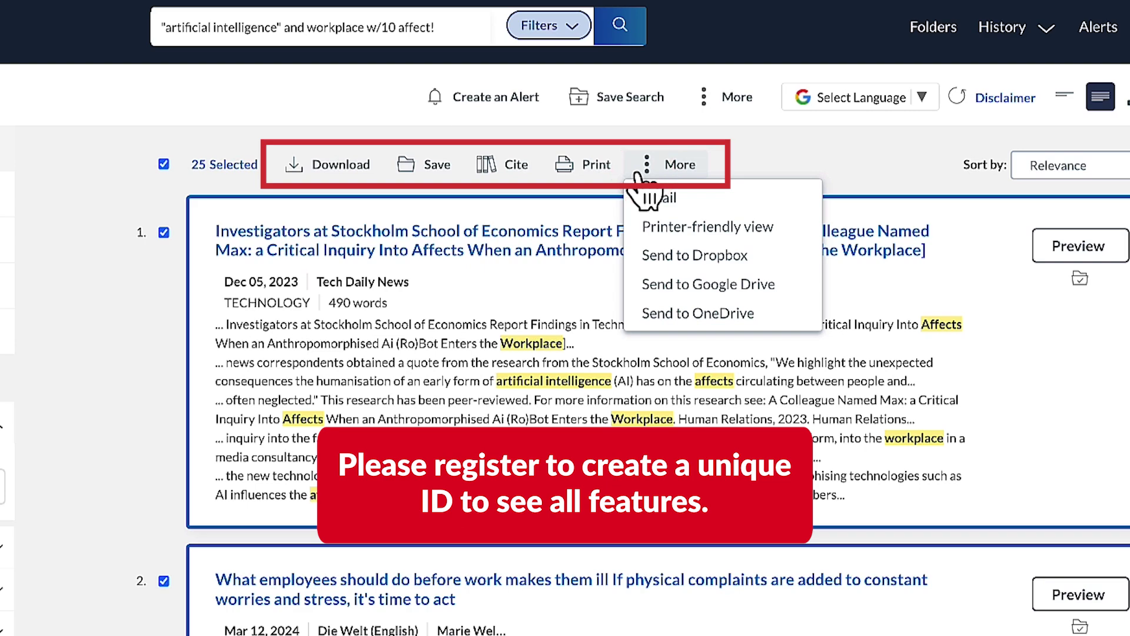
pyautogui.click(642, 168)
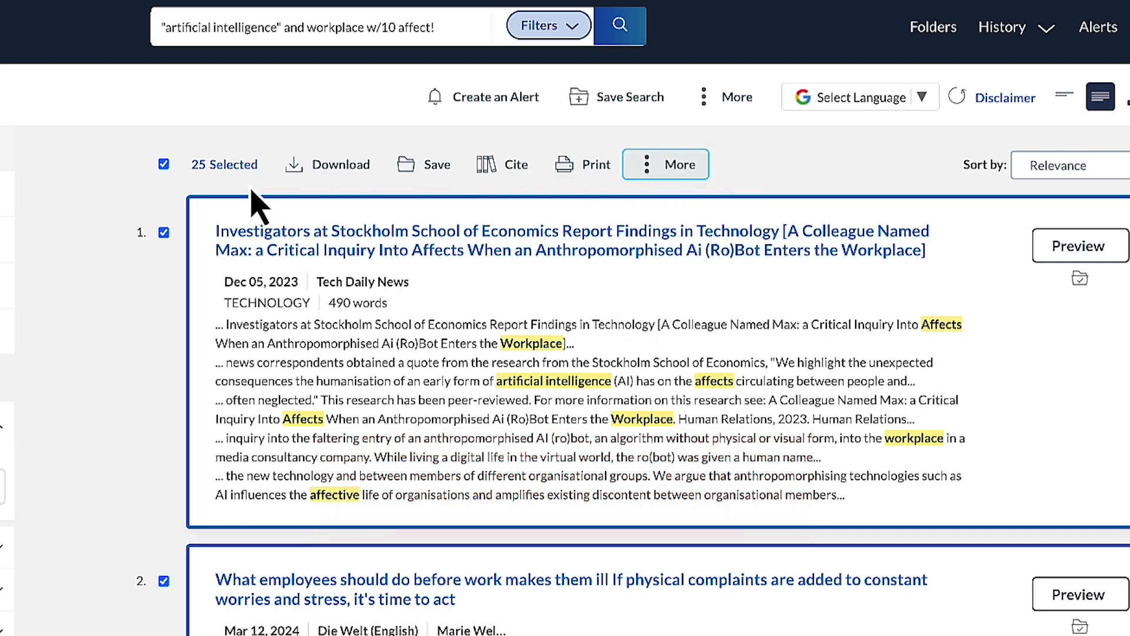
# - Remove the article "Almost one in three young people using AI for job applications" from the selected items
pyautogui.click(215, 174)
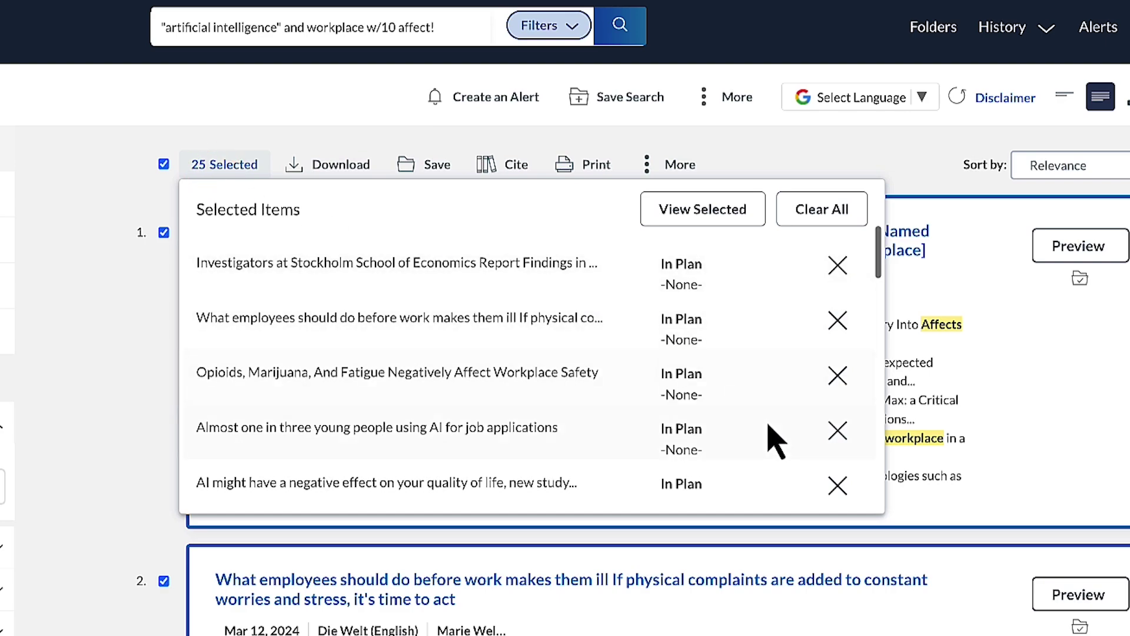
pyautogui.click(837, 433)
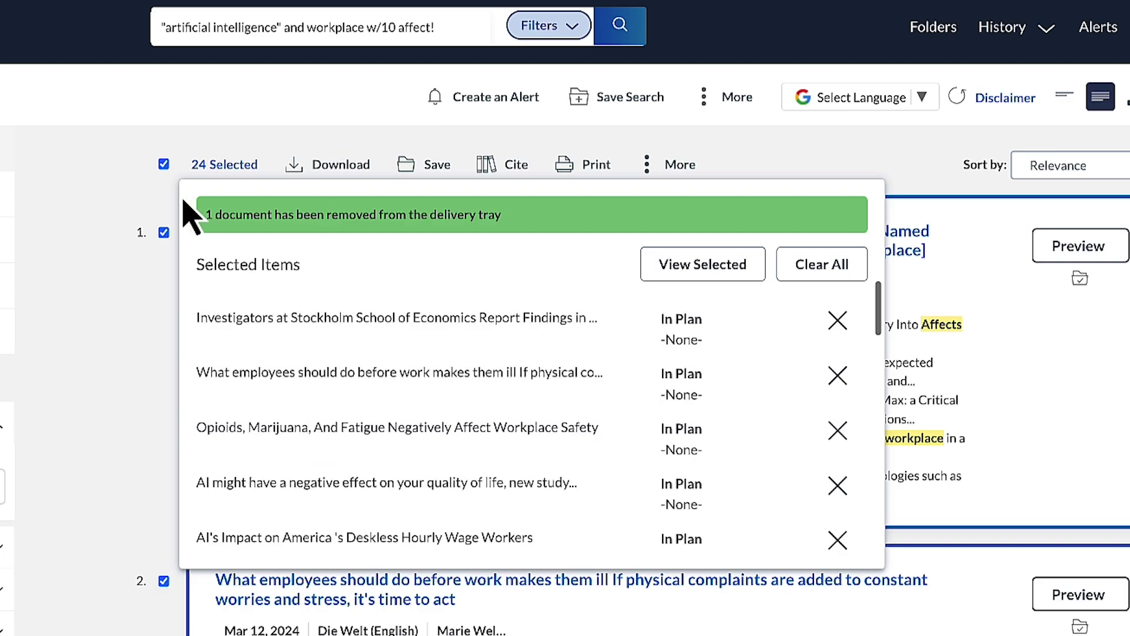
pyautogui.click(158, 191)
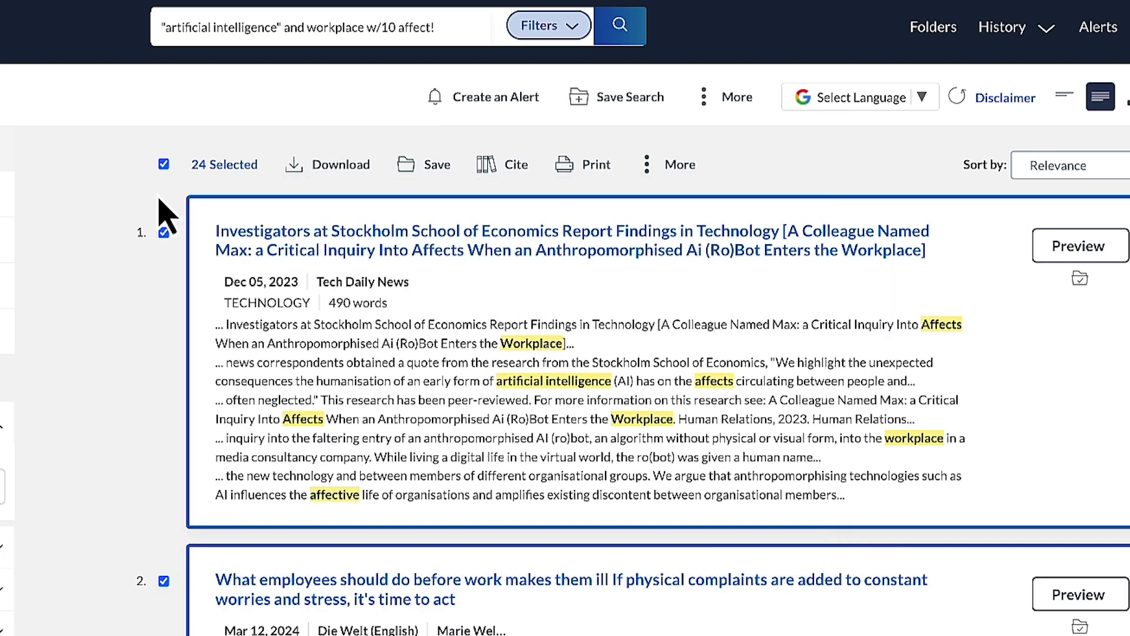
# - Export the selected documents' citations in the common citation formats, viewed on screen in Bluebook format
pyautogui.click(479, 173)
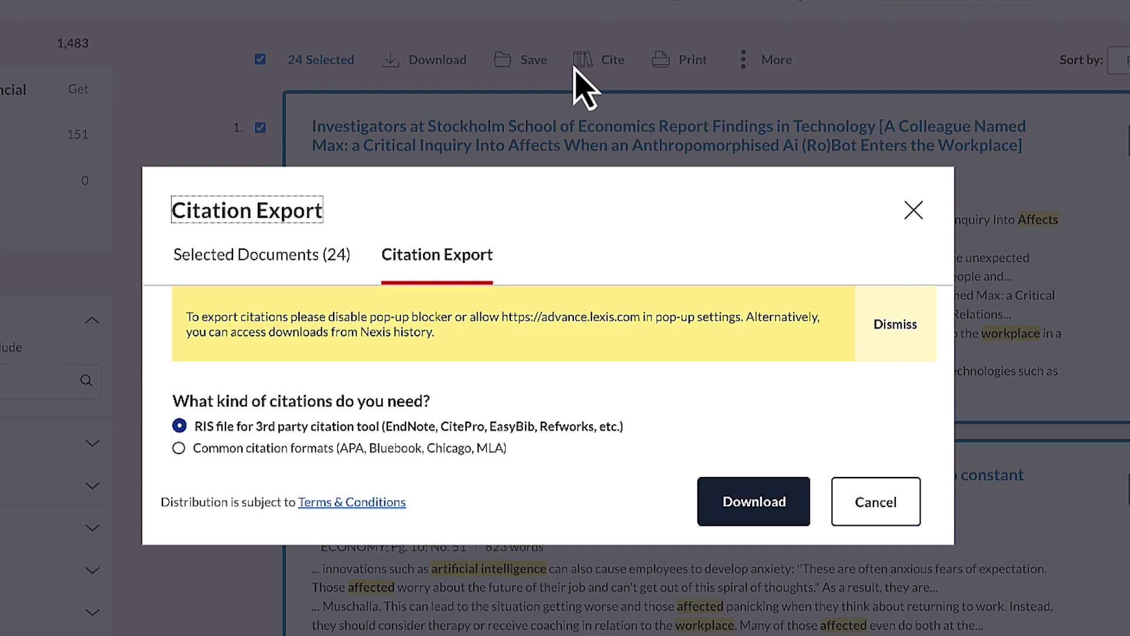
pyautogui.click(181, 450)
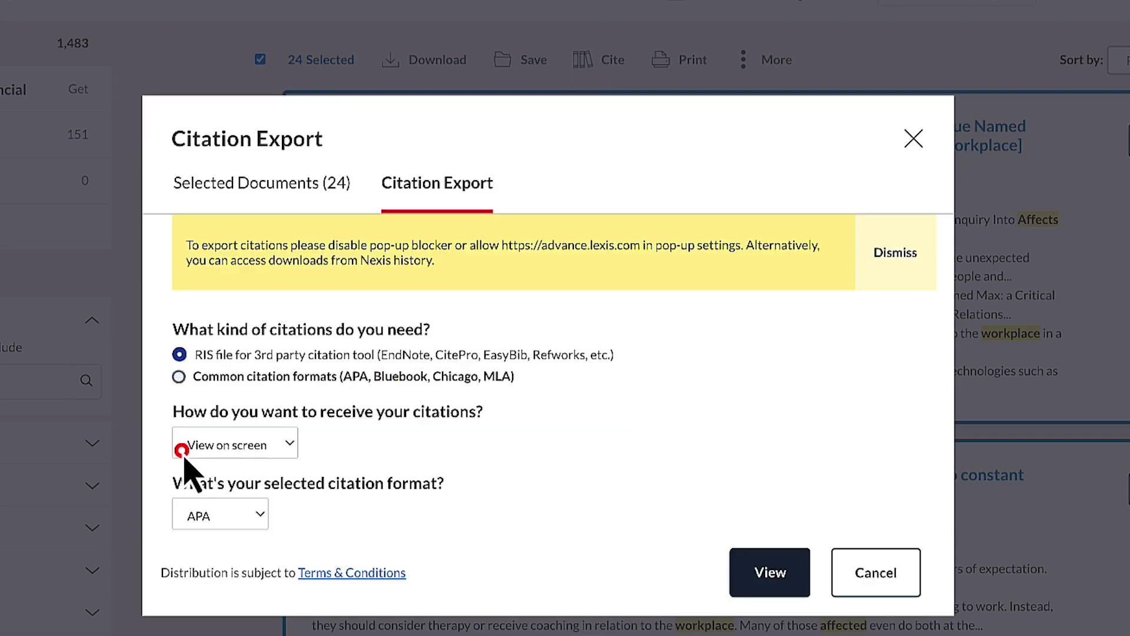
pyautogui.click(297, 459)
pyautogui.click(298, 459)
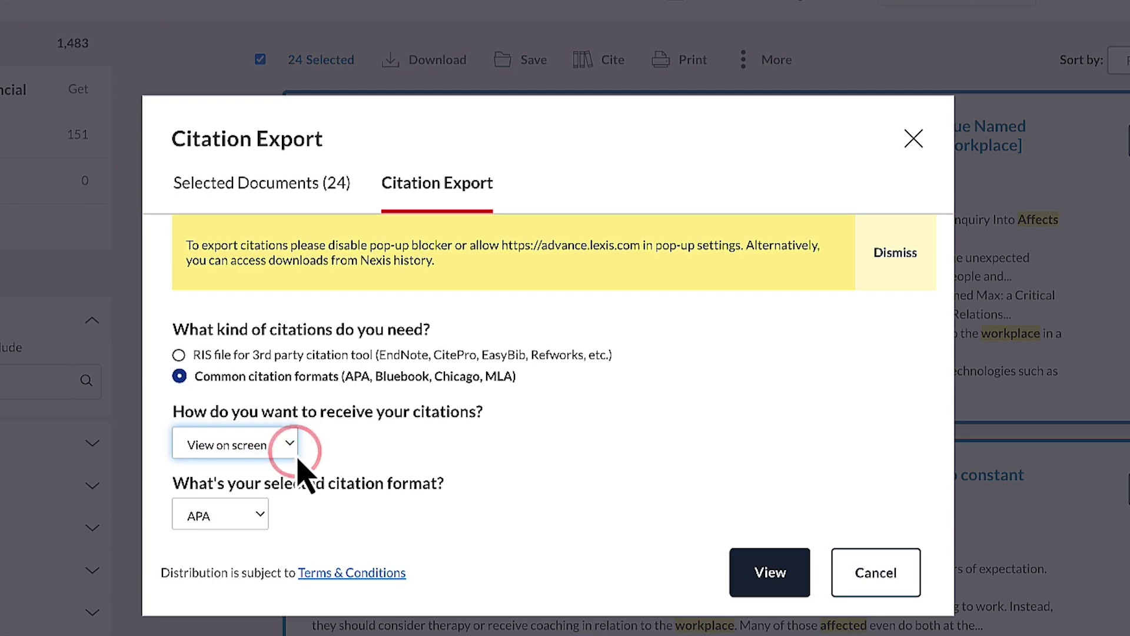
pyautogui.click(262, 518)
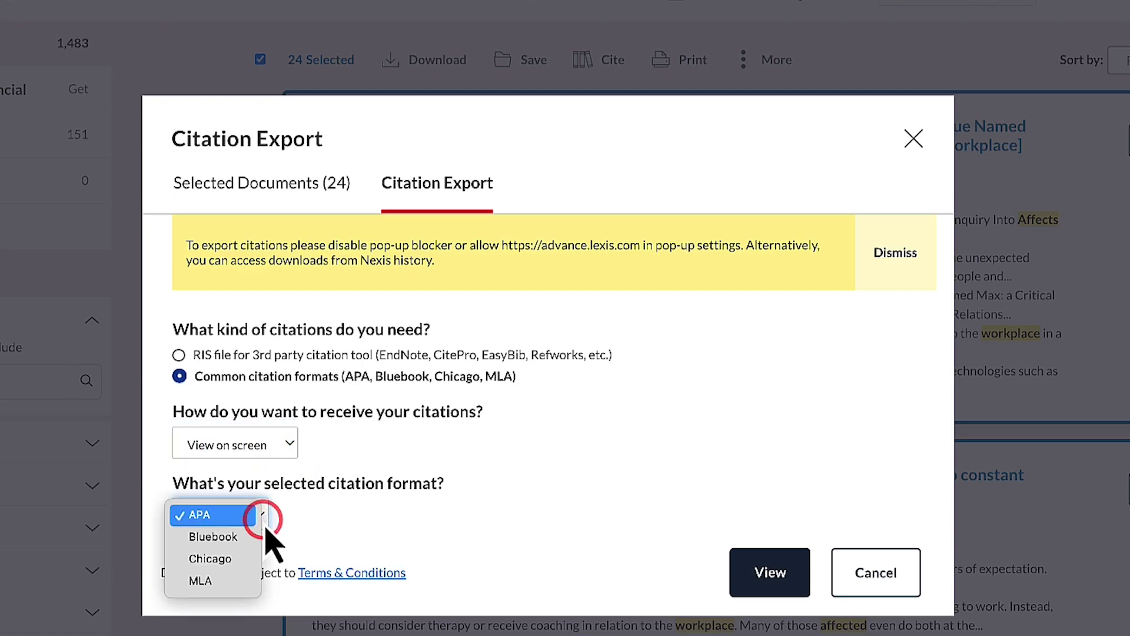
pyautogui.click(253, 537)
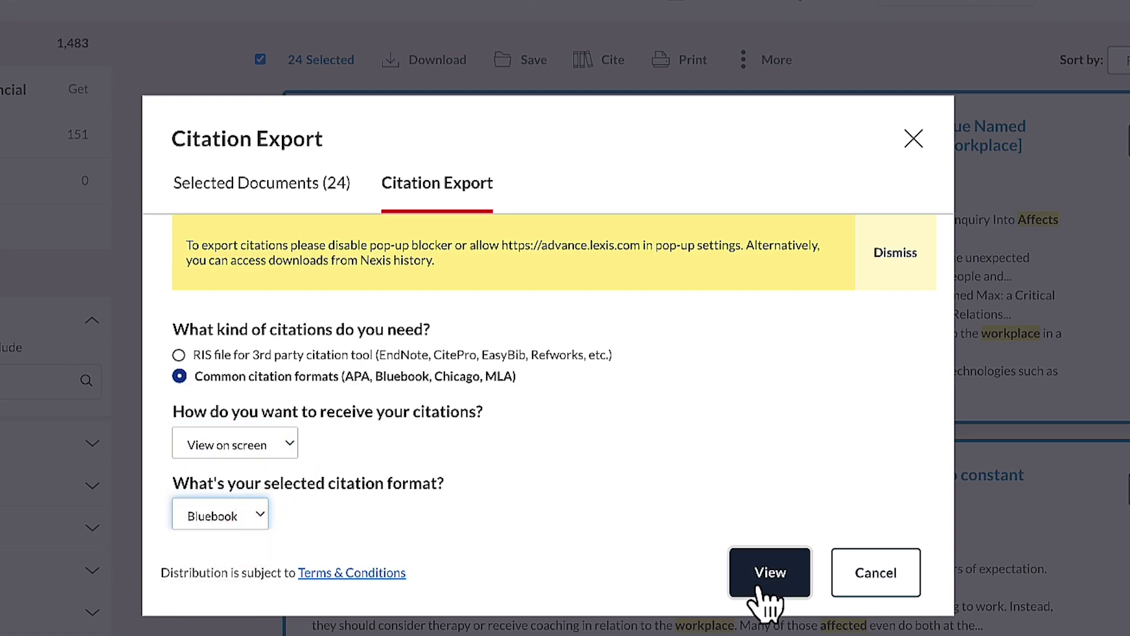
pyautogui.click(760, 589)
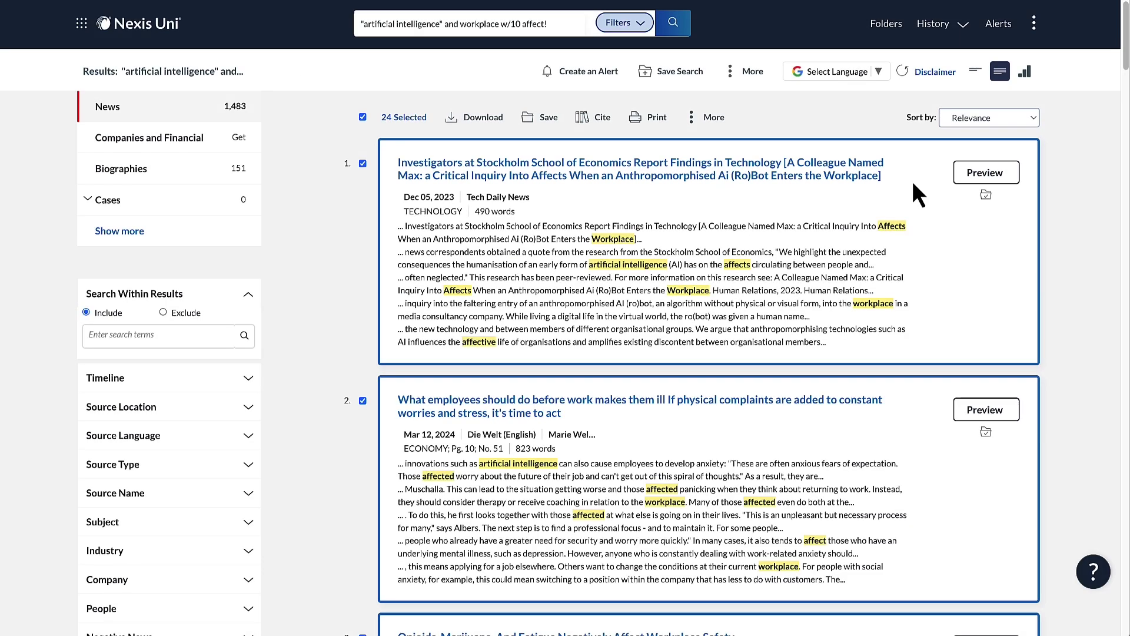
# - Preview the first result, from Tech Daily News, and open its full document
pyautogui.click(969, 177)
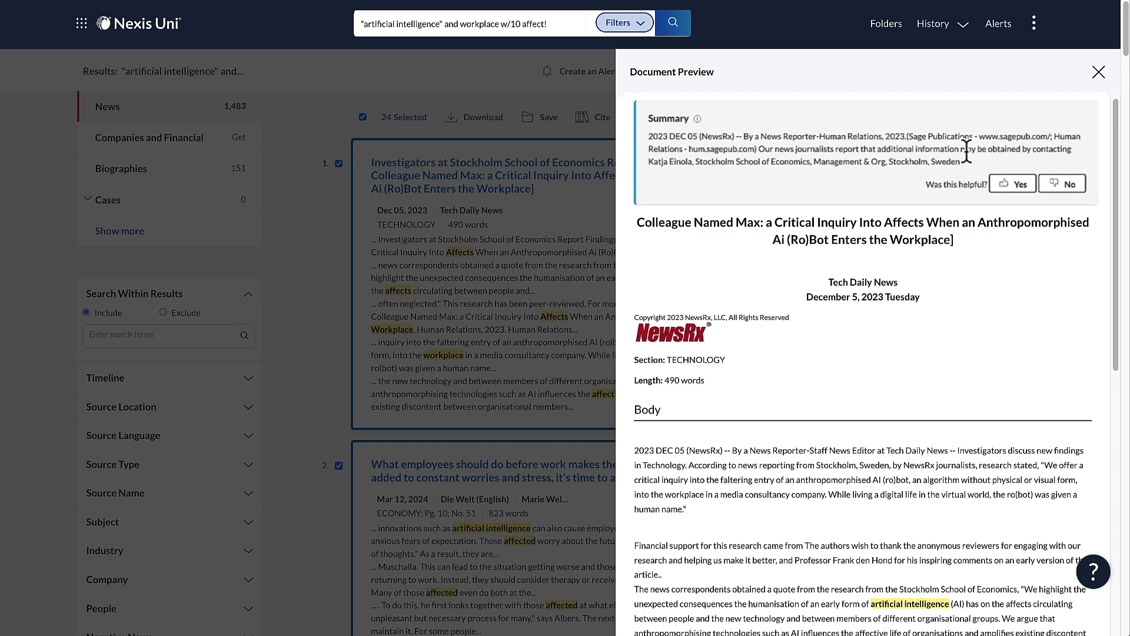
pyautogui.click(1098, 74)
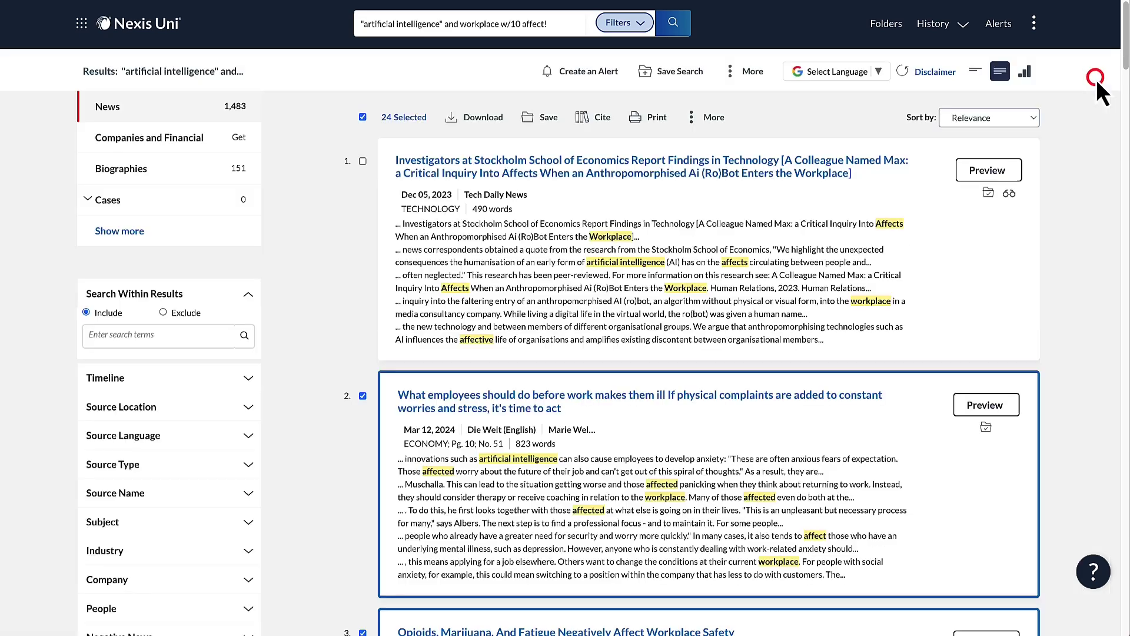
pyautogui.click(733, 164)
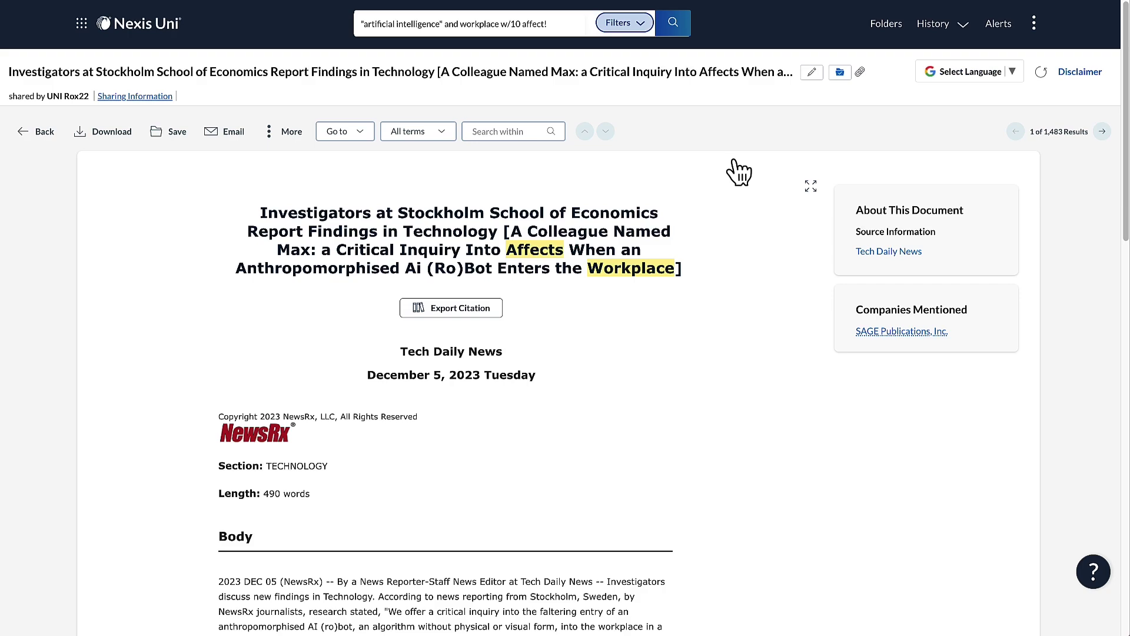
# - View the article's section and search-term navigation lists, and preview its citation in APA format
pyautogui.click(367, 134)
pyautogui.click(367, 134)
pyautogui.click(442, 137)
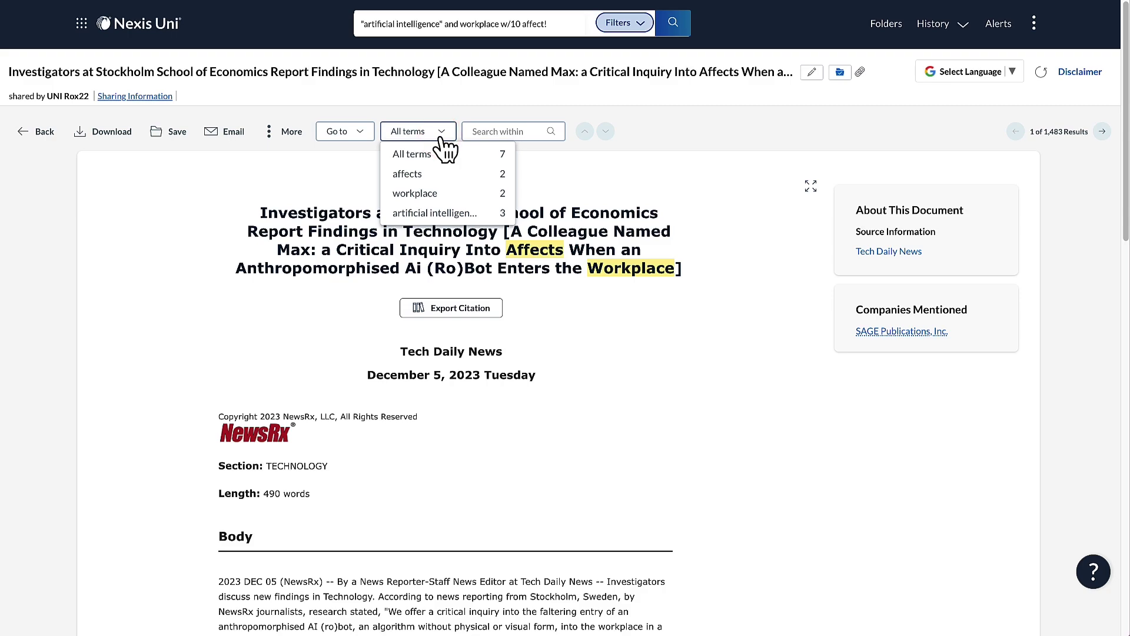
pyautogui.click(446, 151)
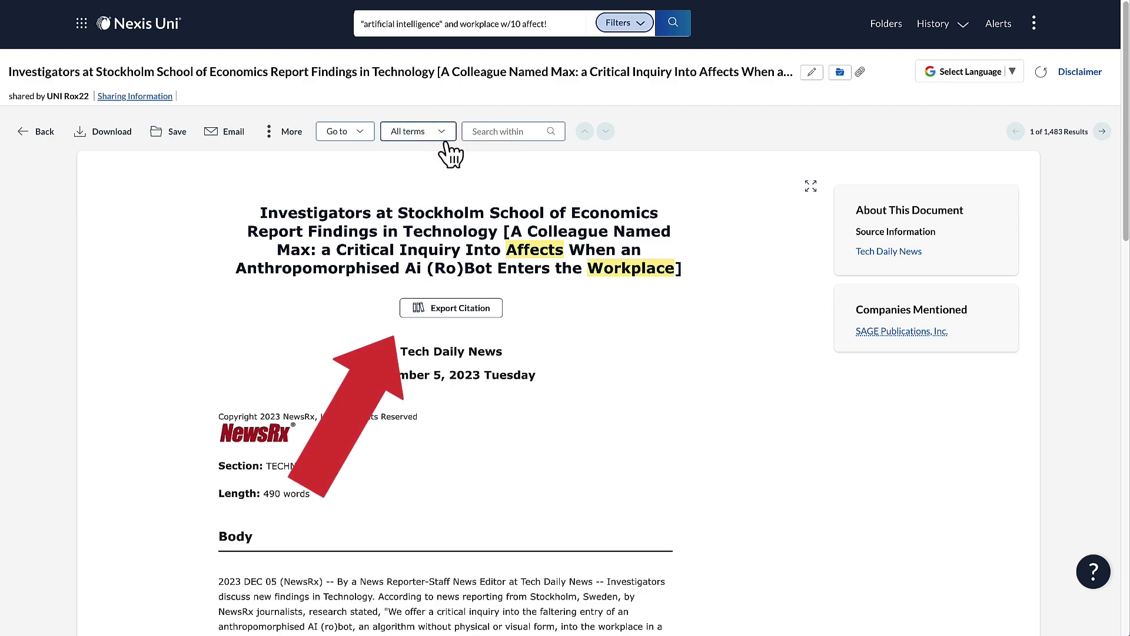
pyautogui.click(462, 312)
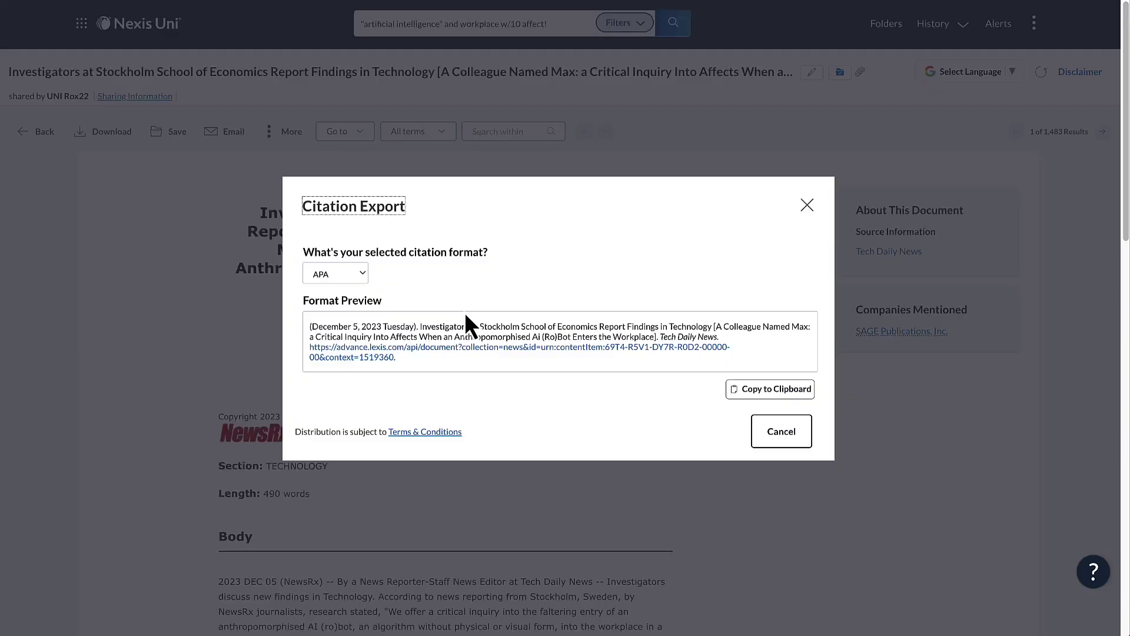
pyautogui.click(807, 205)
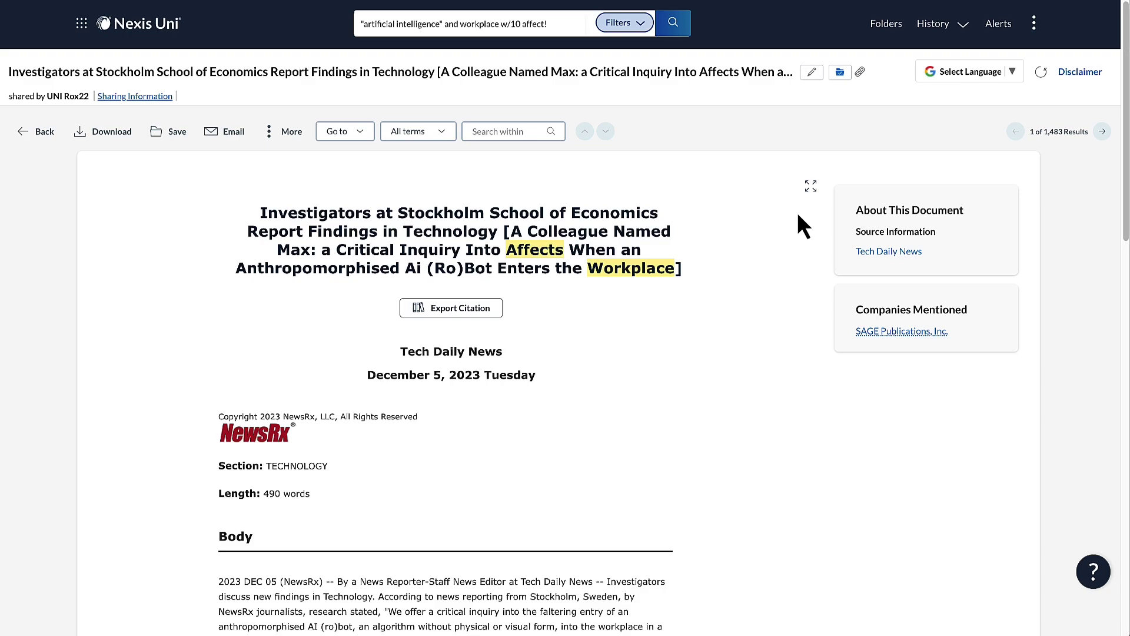
# - View the source information for Tech Daily News and the company details for SAGE Publications, Inc., and return to the results list
pyautogui.click(878, 253)
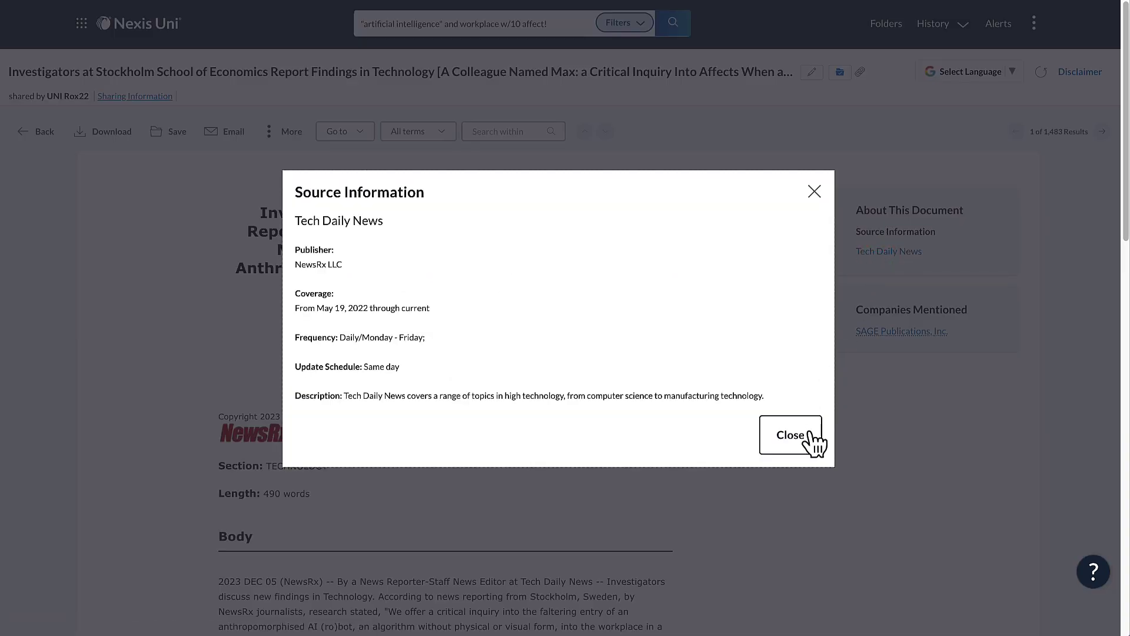
pyautogui.click(791, 435)
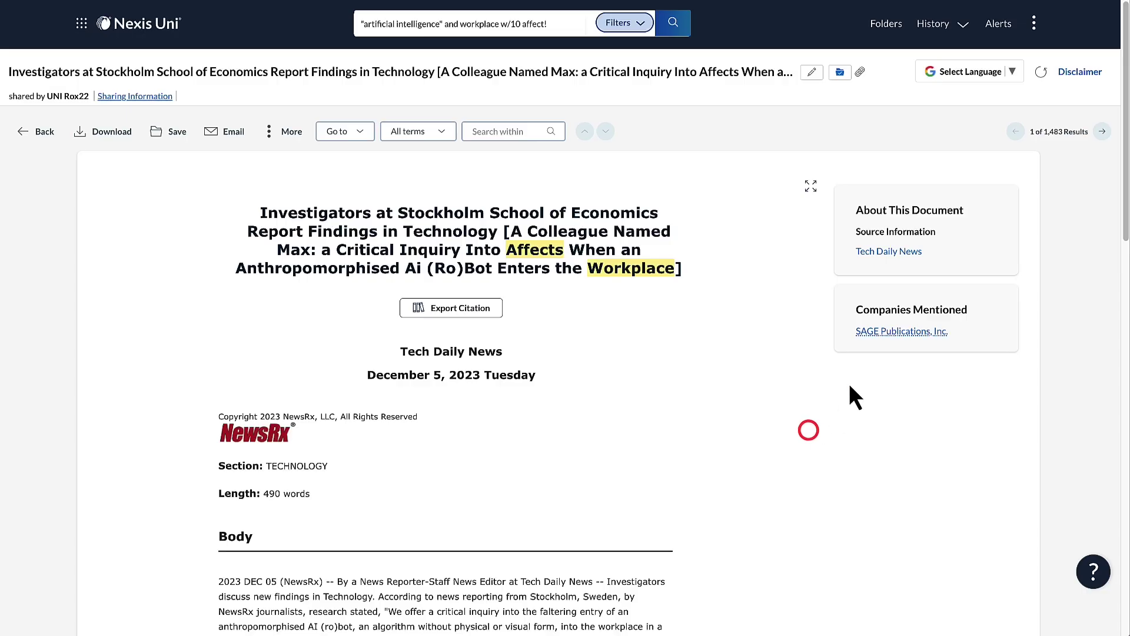
pyautogui.click(887, 333)
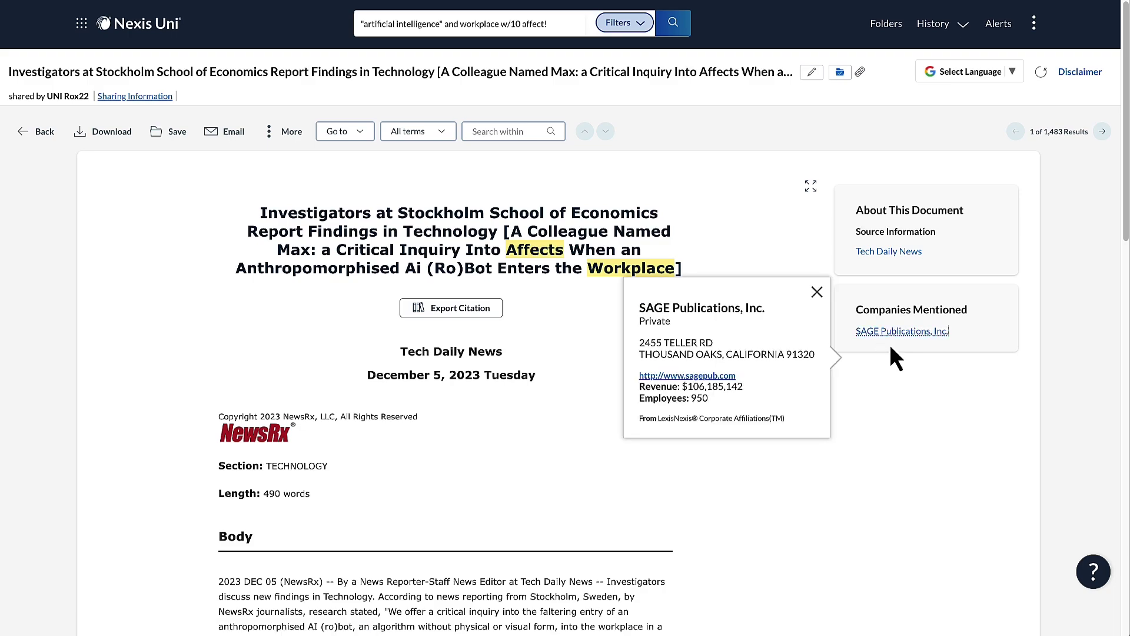
pyautogui.click(816, 292)
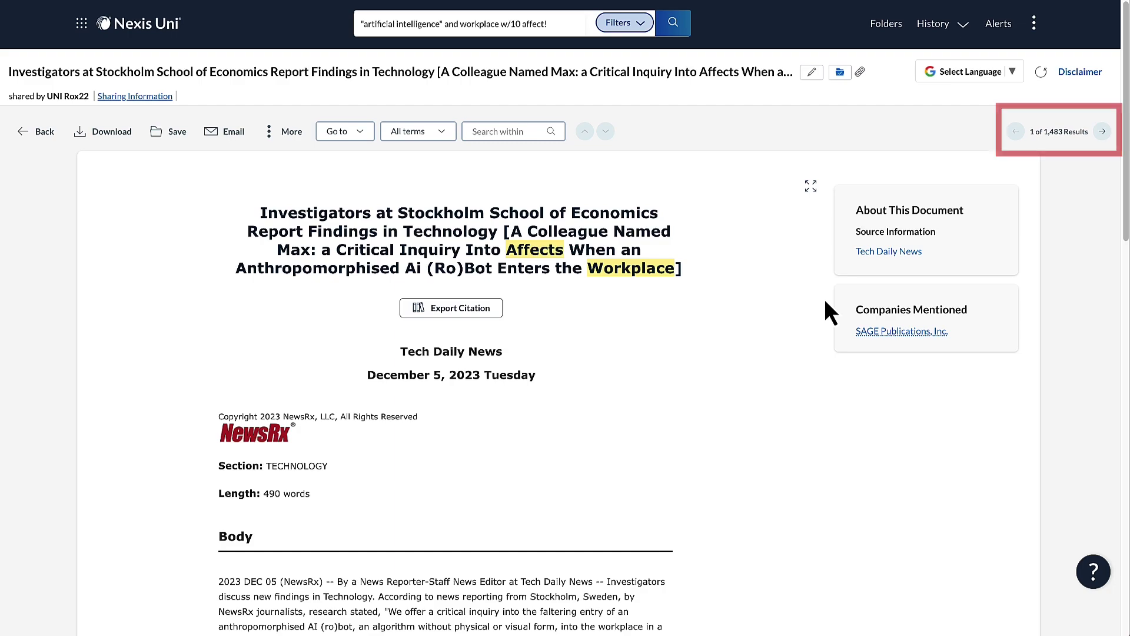
pyautogui.click(39, 134)
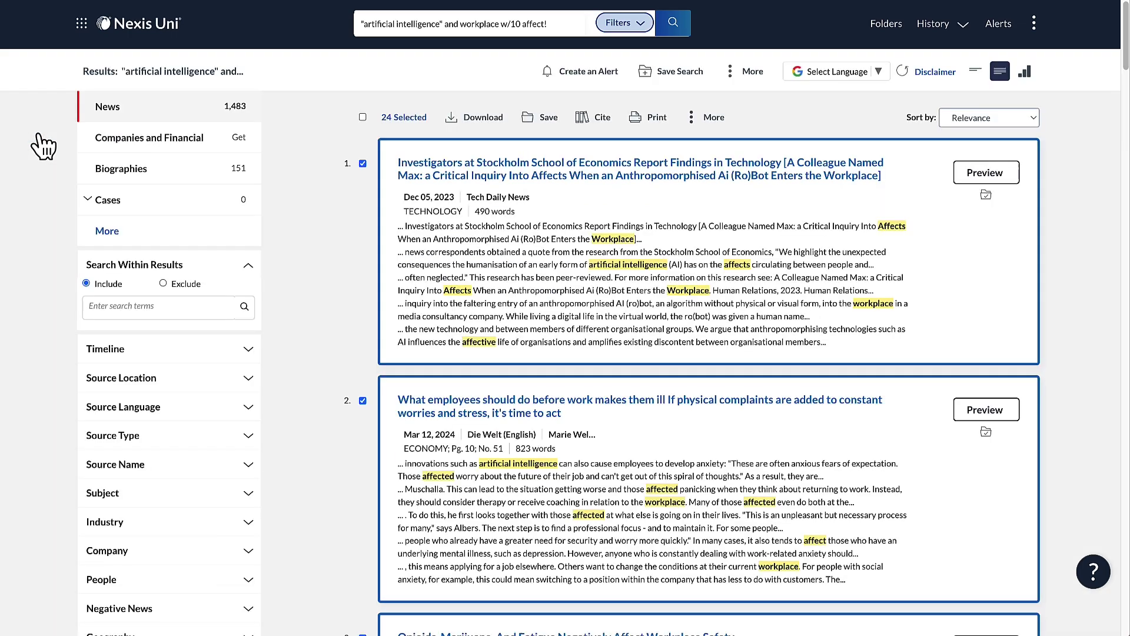